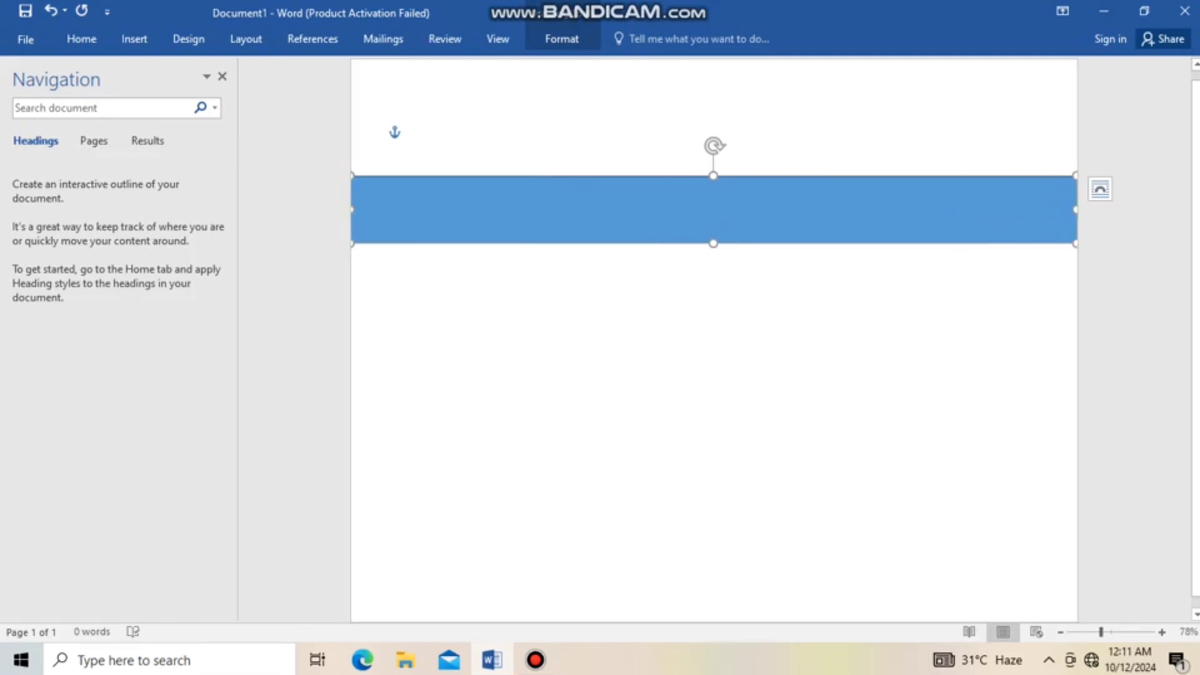
Stretch the blue rectangle so it covers the whole page from top to bottom edge
left_click_drag(713, 243, 713, 550)
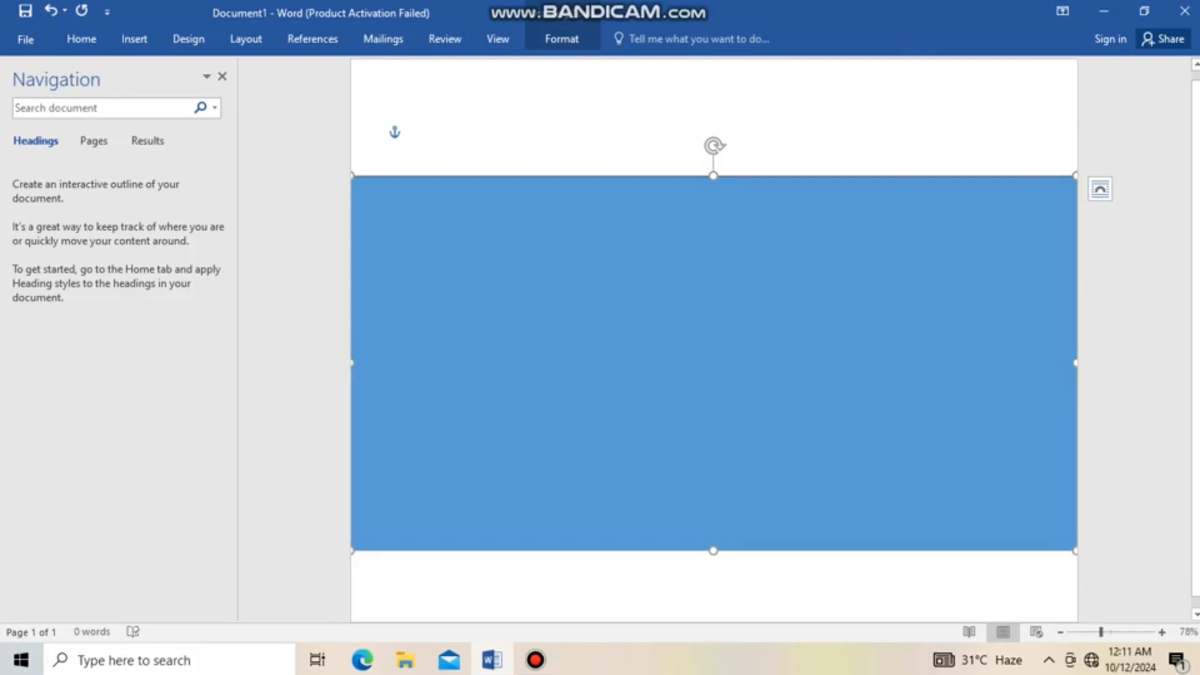
left_click(416, 132)
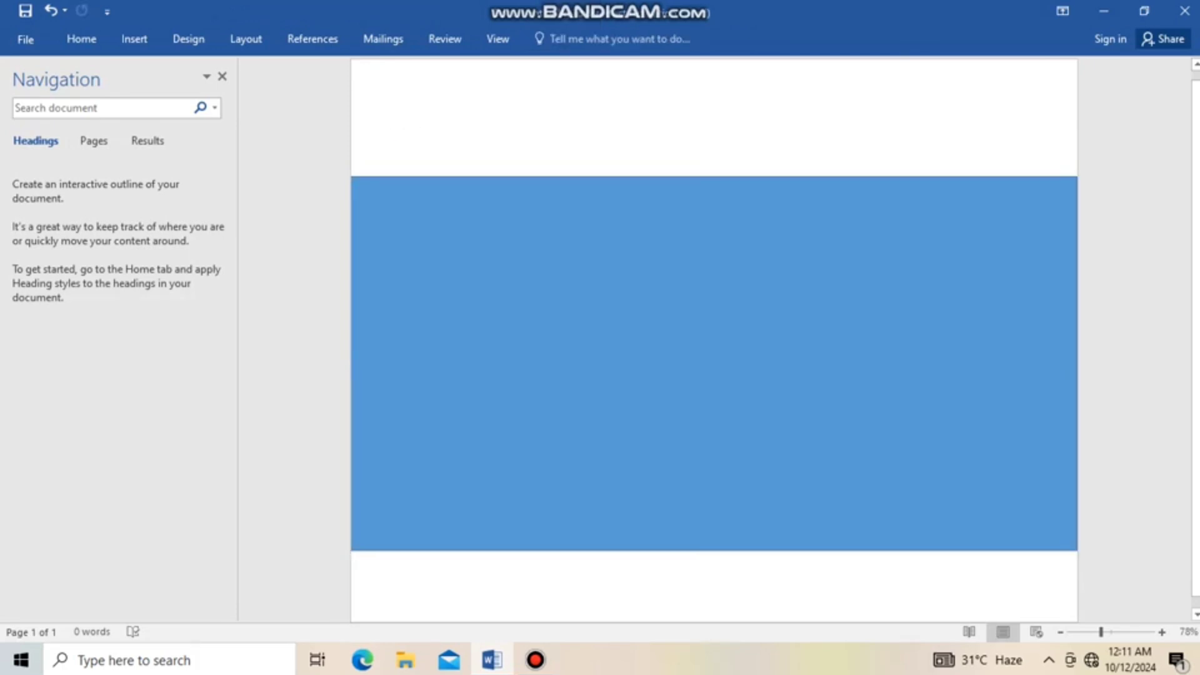
left_click(713, 363)
left_click_drag(714, 176, 713, 69)
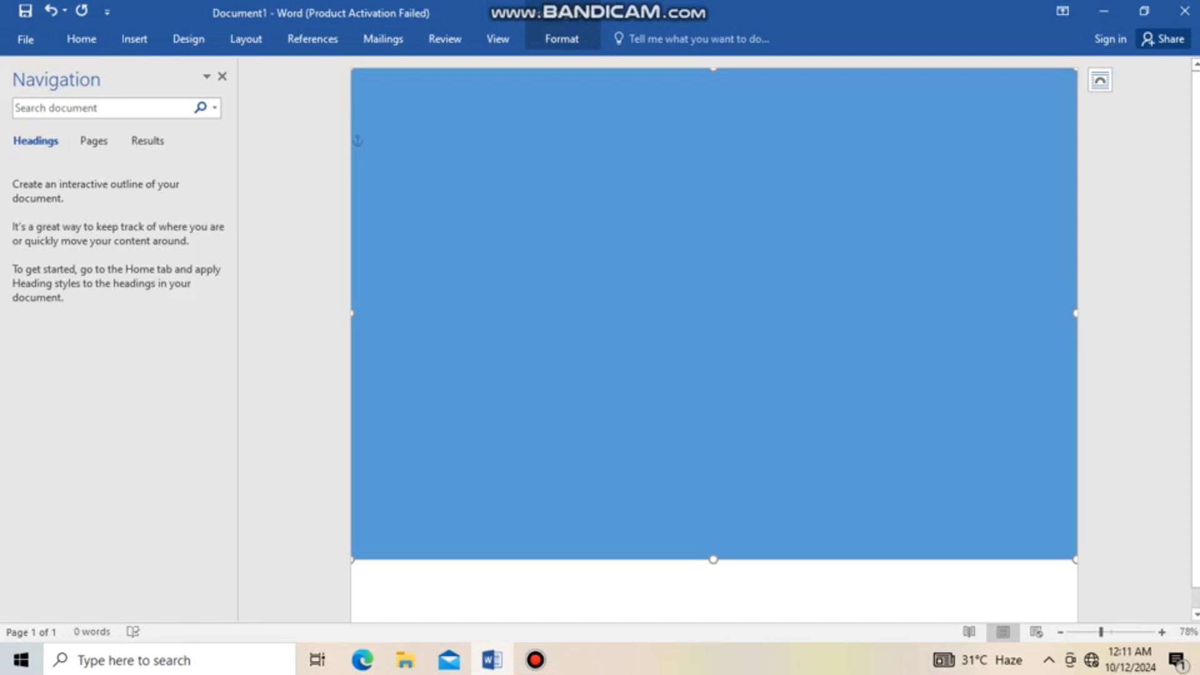
left_click_drag(713, 559, 713, 619)
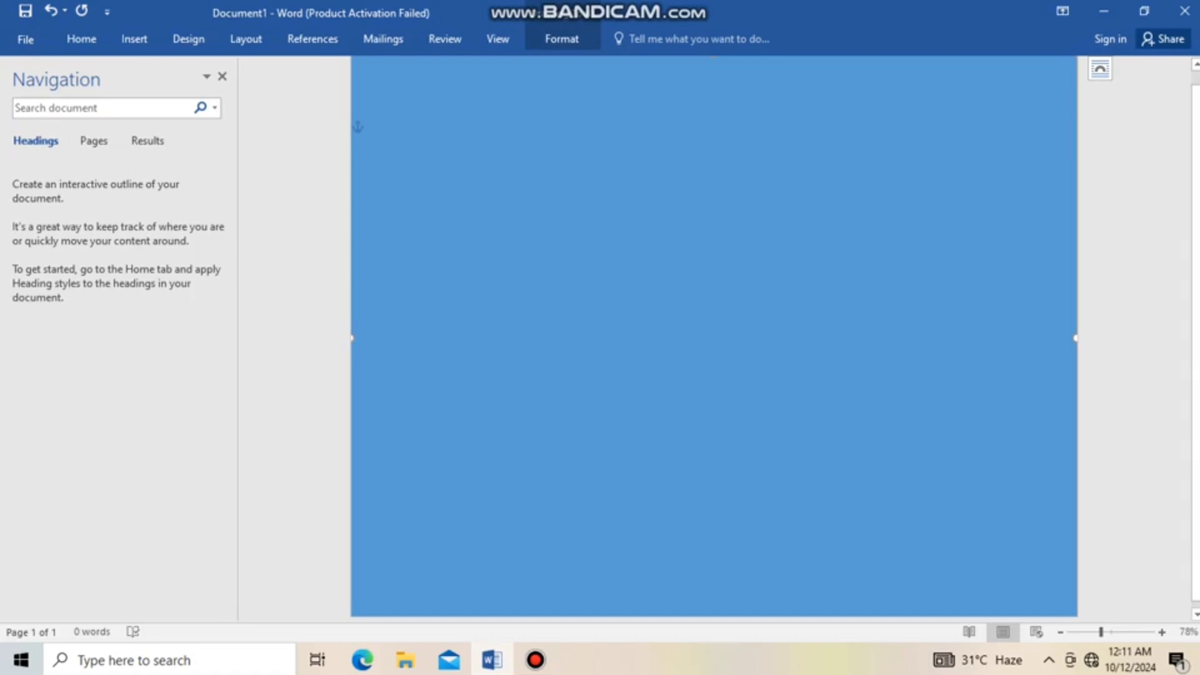
Give the full-page rectangle a solid white fill in the Format Shape pane
left_click_drag(1101, 632, 1100, 632)
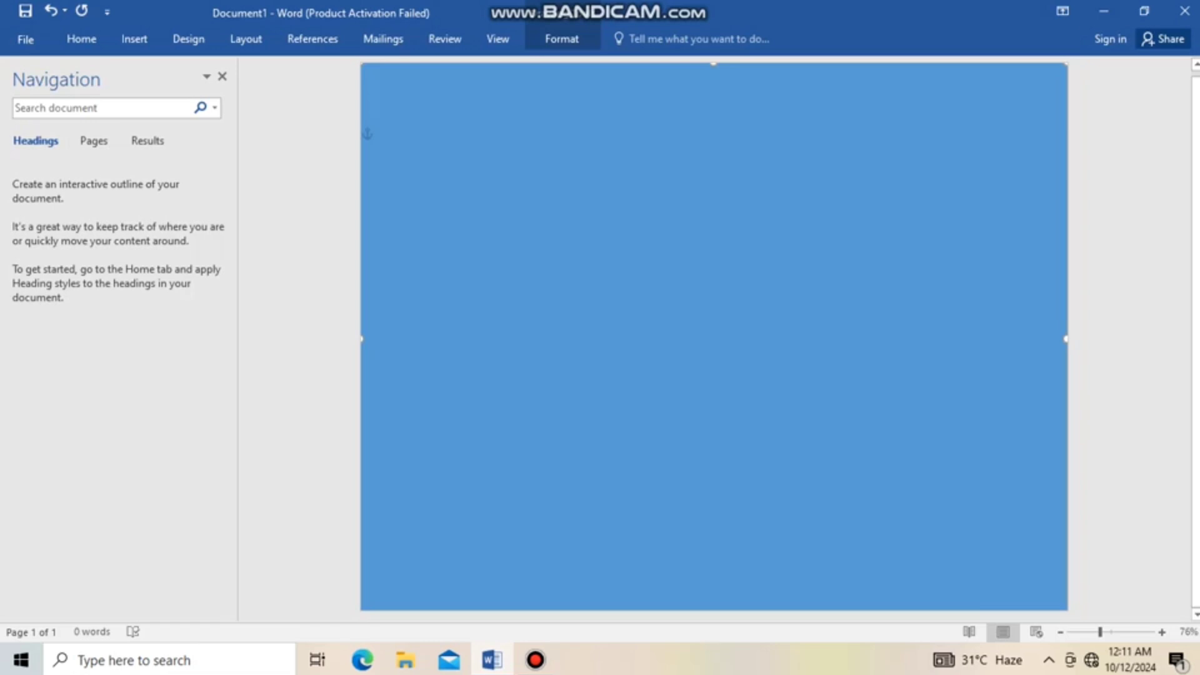
right_click(757, 280)
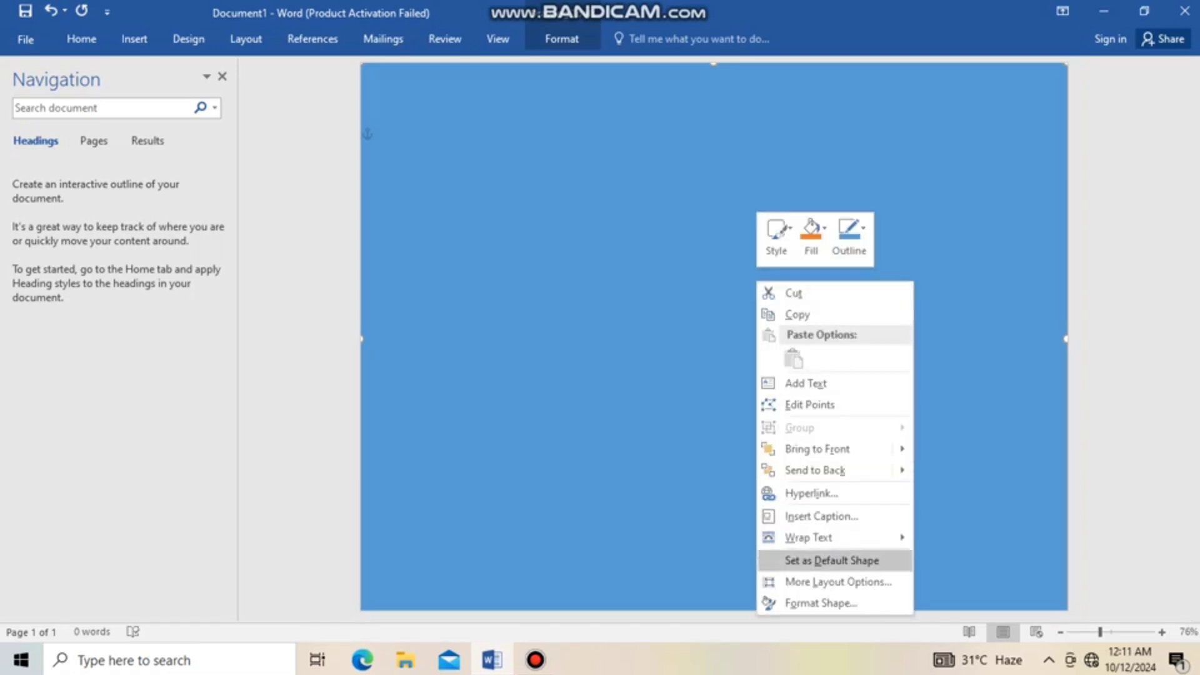
left_click(821, 603)
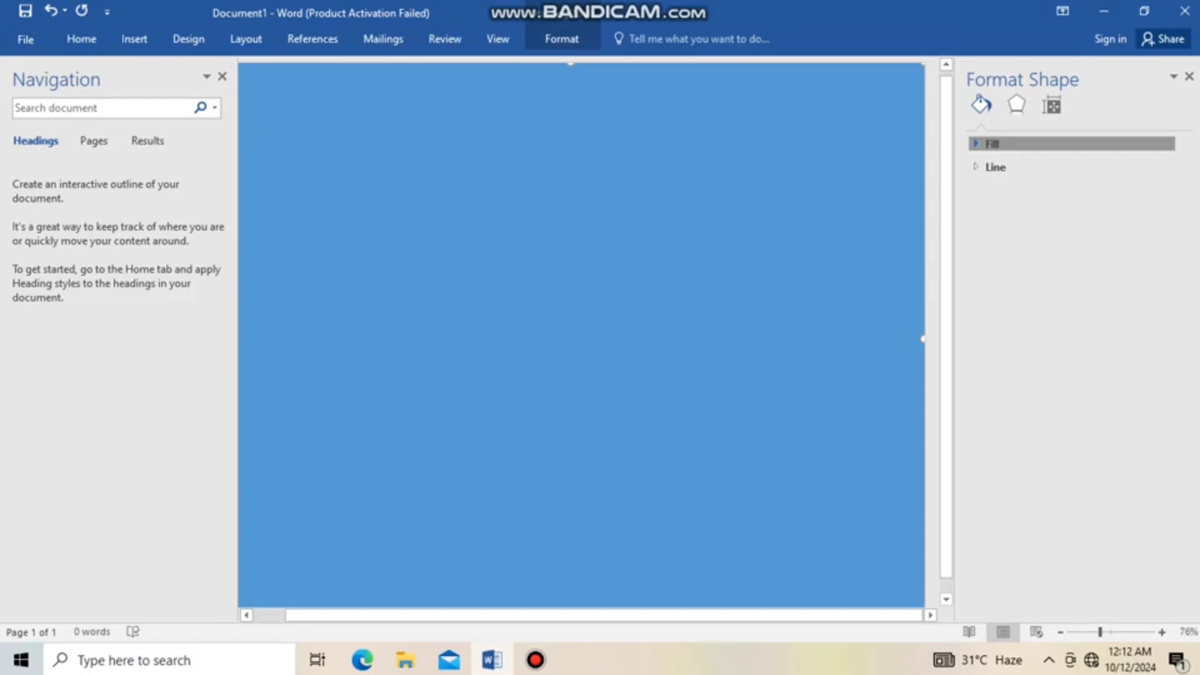
left_click(993, 144)
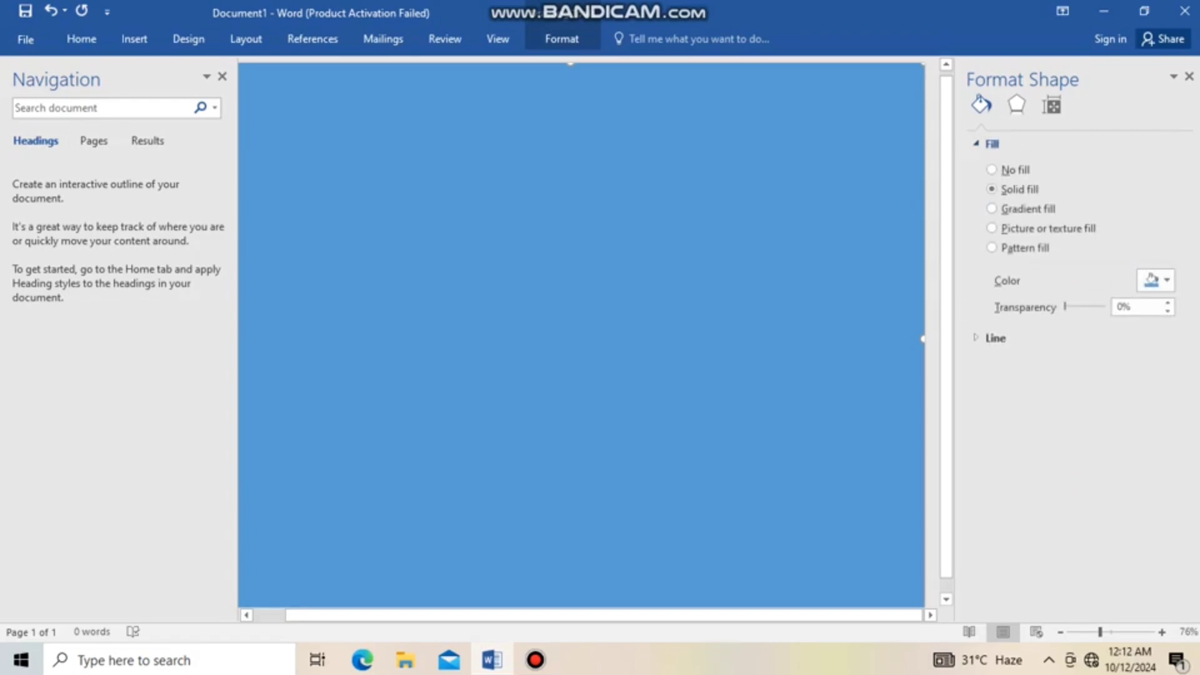
left_click(1153, 280)
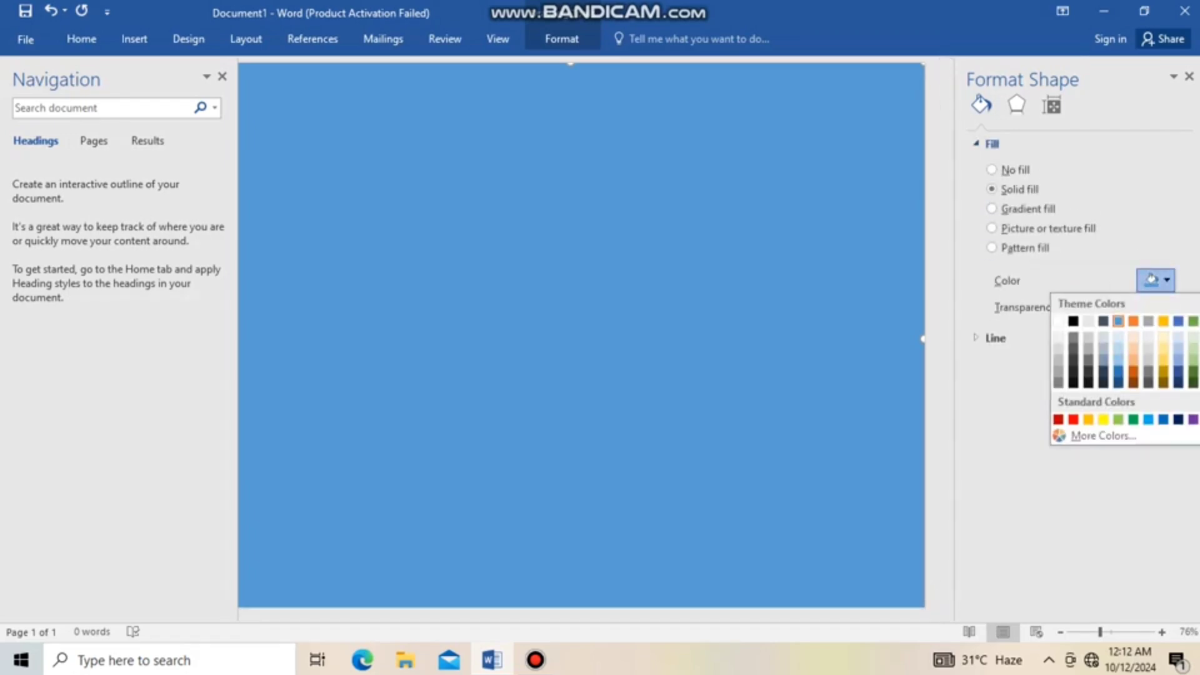
left_click(1059, 321)
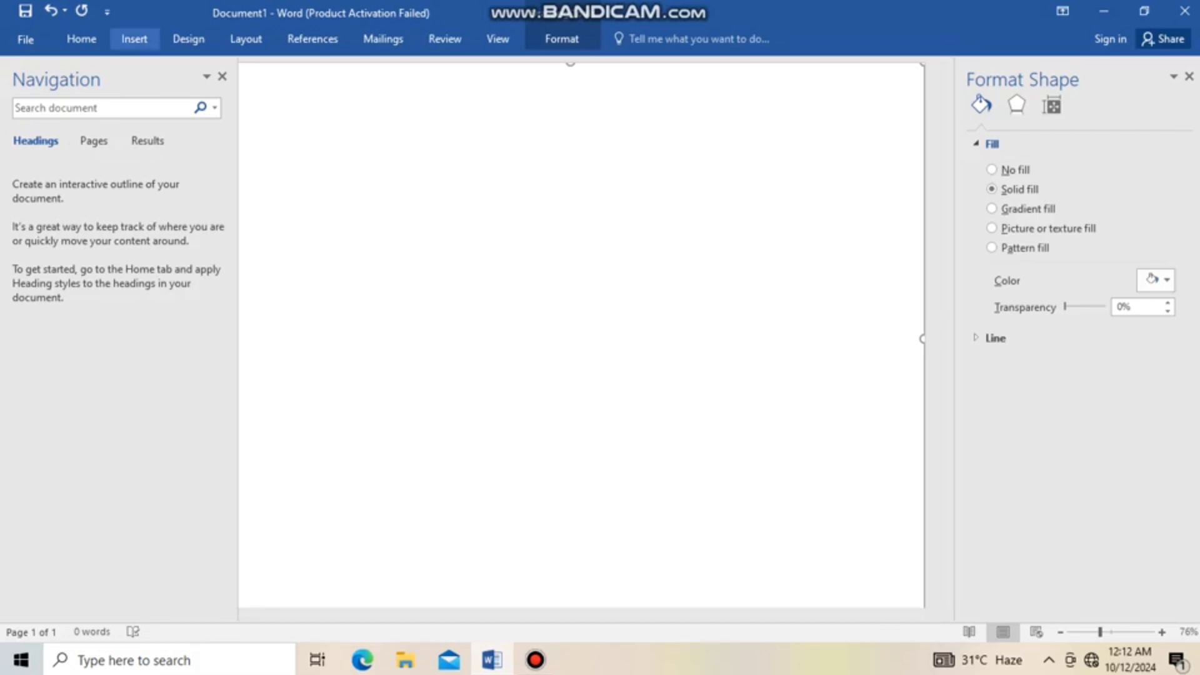
Insert a right triangle shape onto the page
left_click(134, 38)
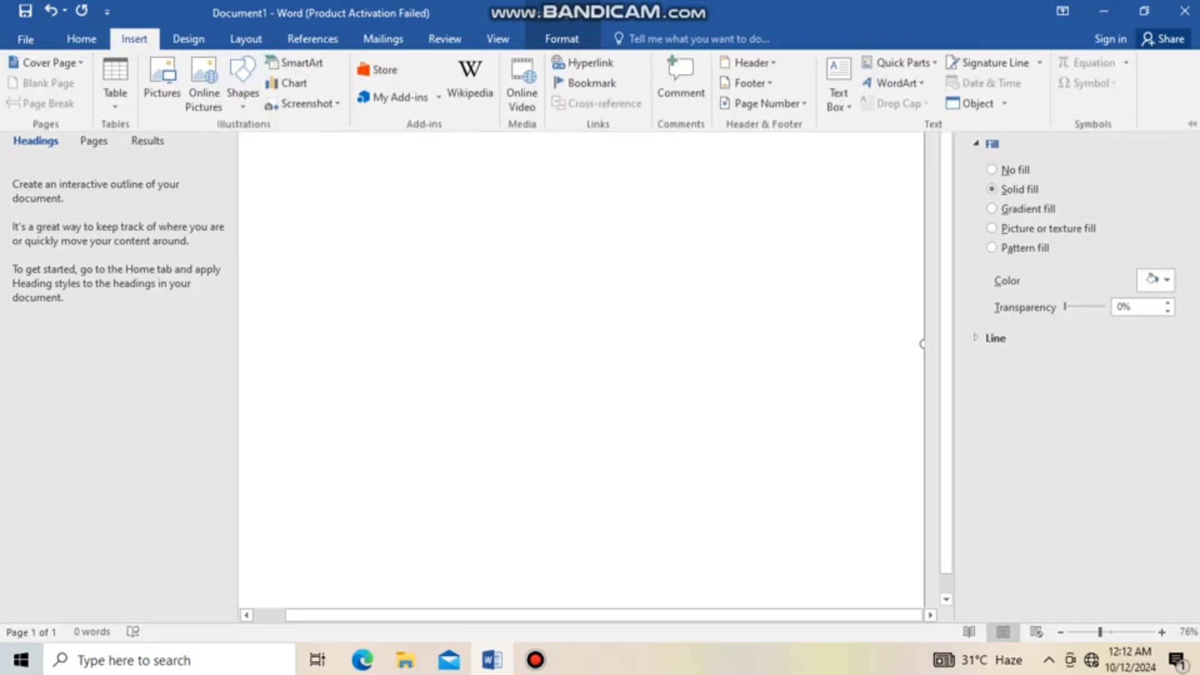
left_click(242, 84)
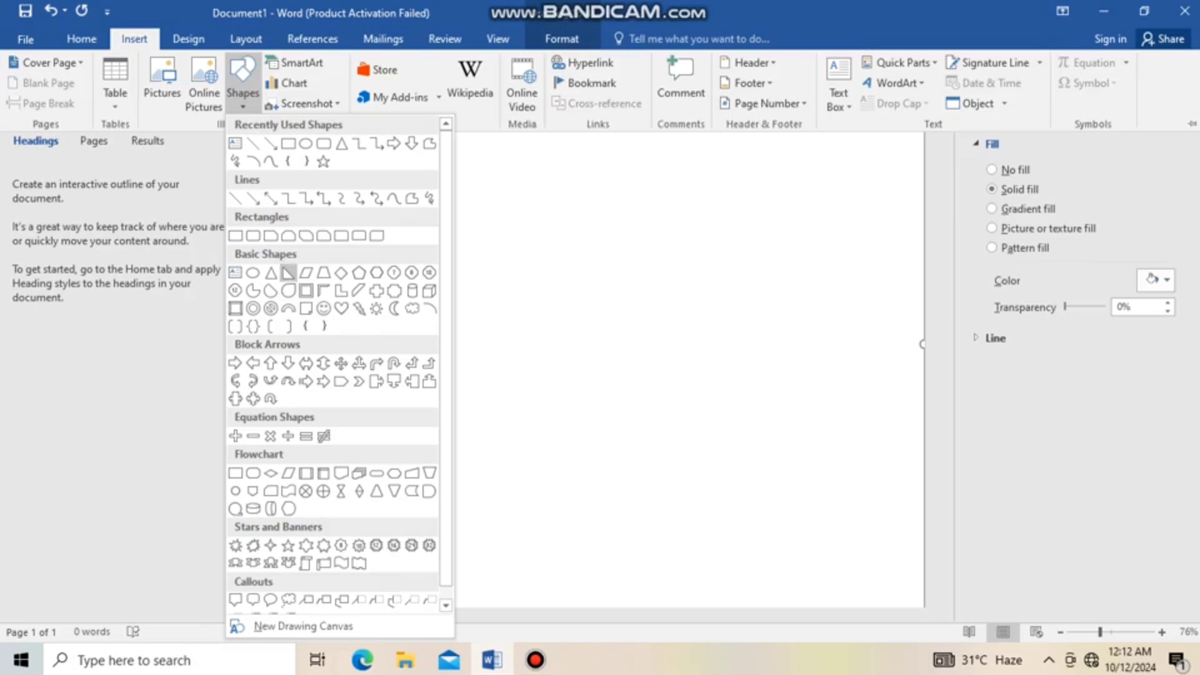
left_click(288, 274)
left_click(442, 256)
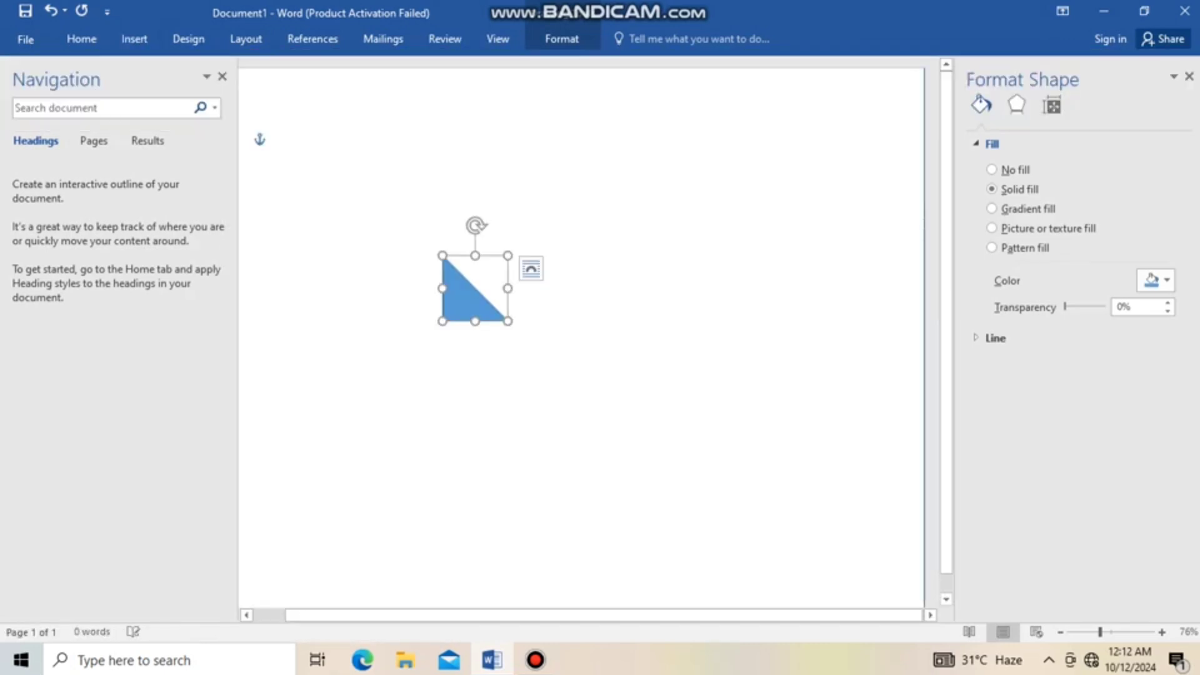
Move the triangle into the page's lower-left corner and enlarge it to about two-thirds of the page width
left_click_drag(460, 300, 349, 490)
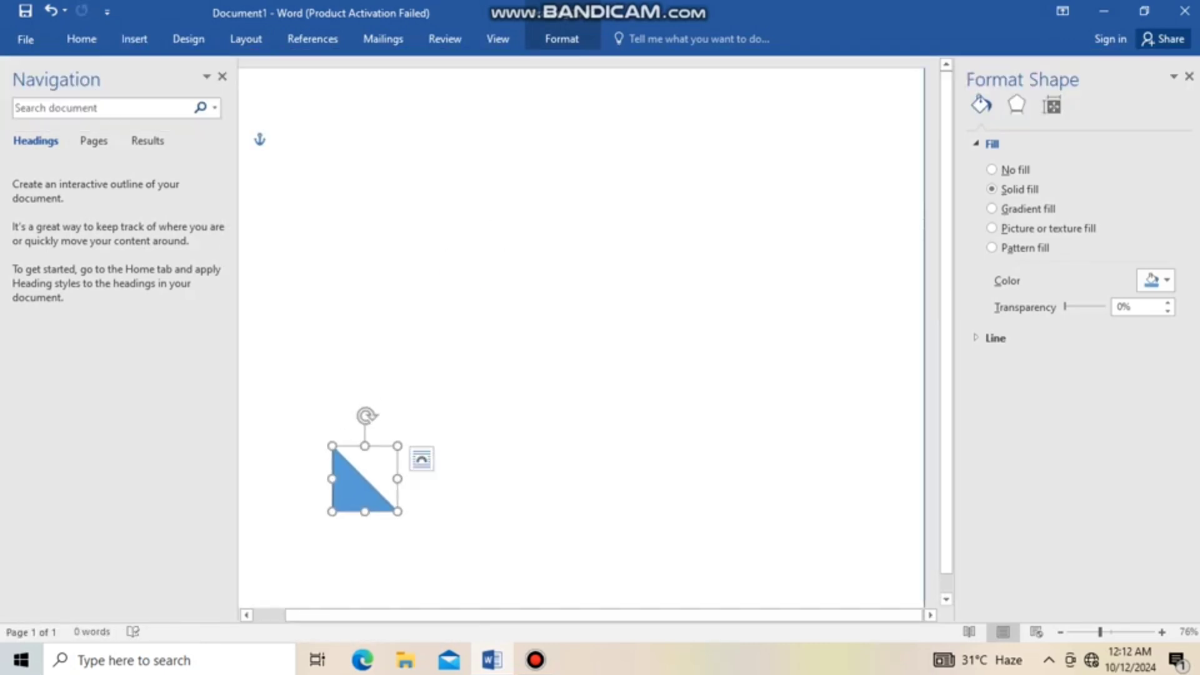
left_click_drag(349, 490, 256, 587)
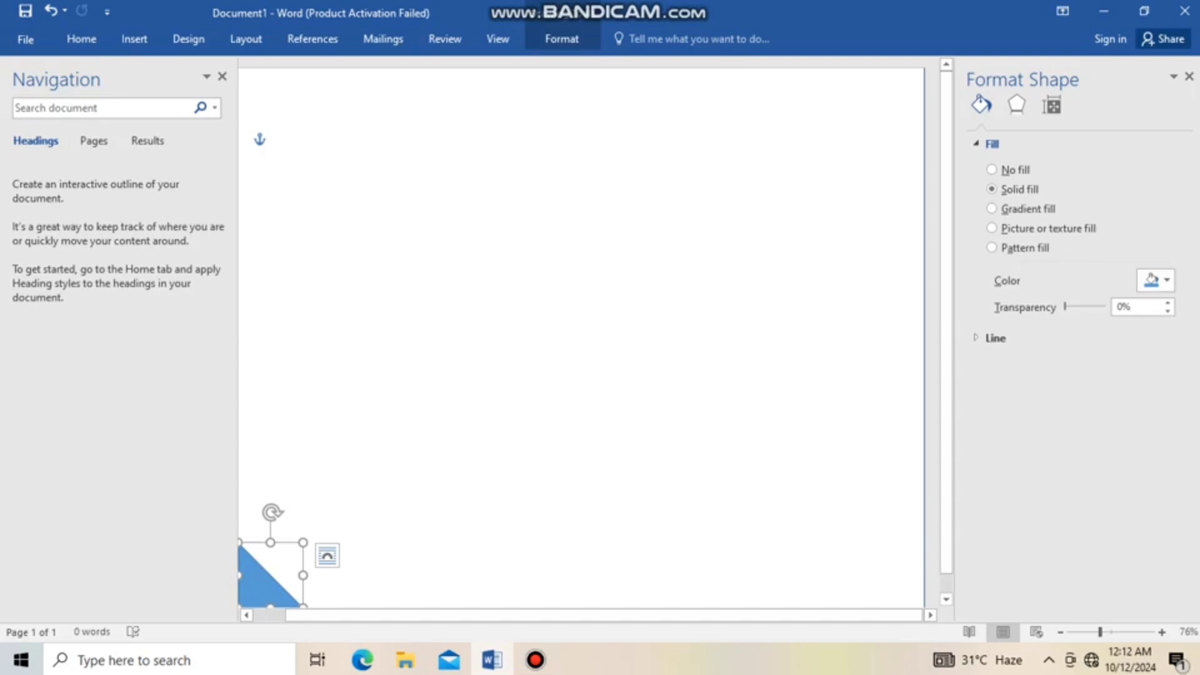
left_click_drag(303, 542, 721, 347)
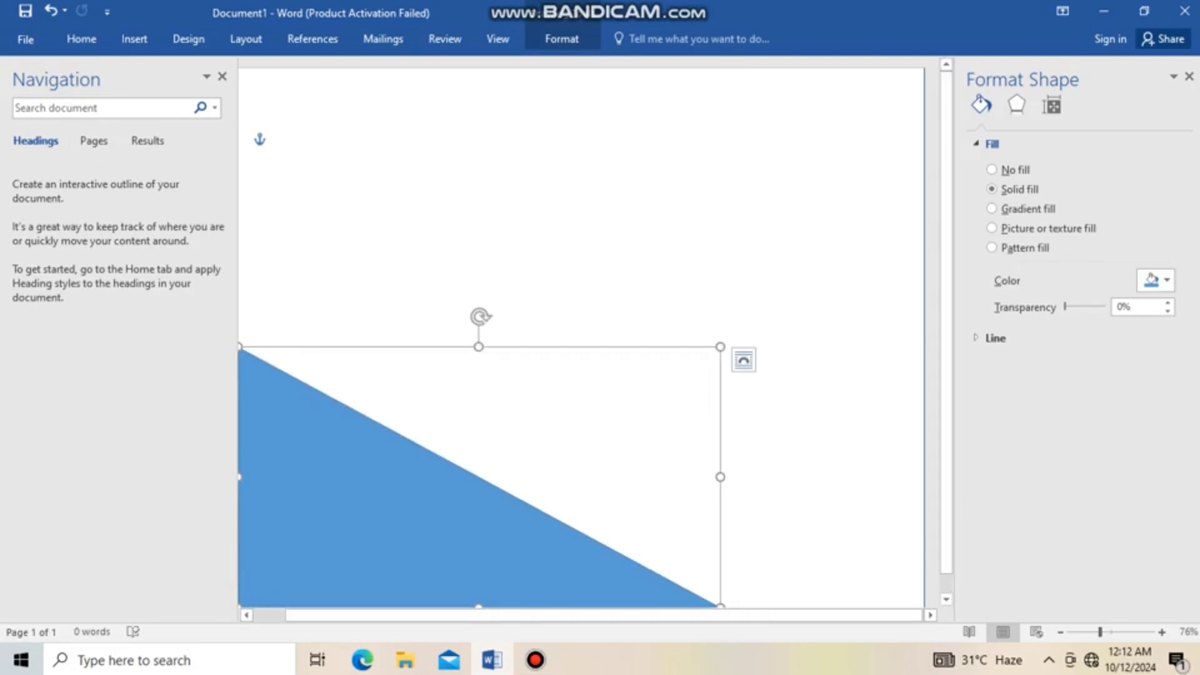
left_click_drag(238, 347, 232, 369)
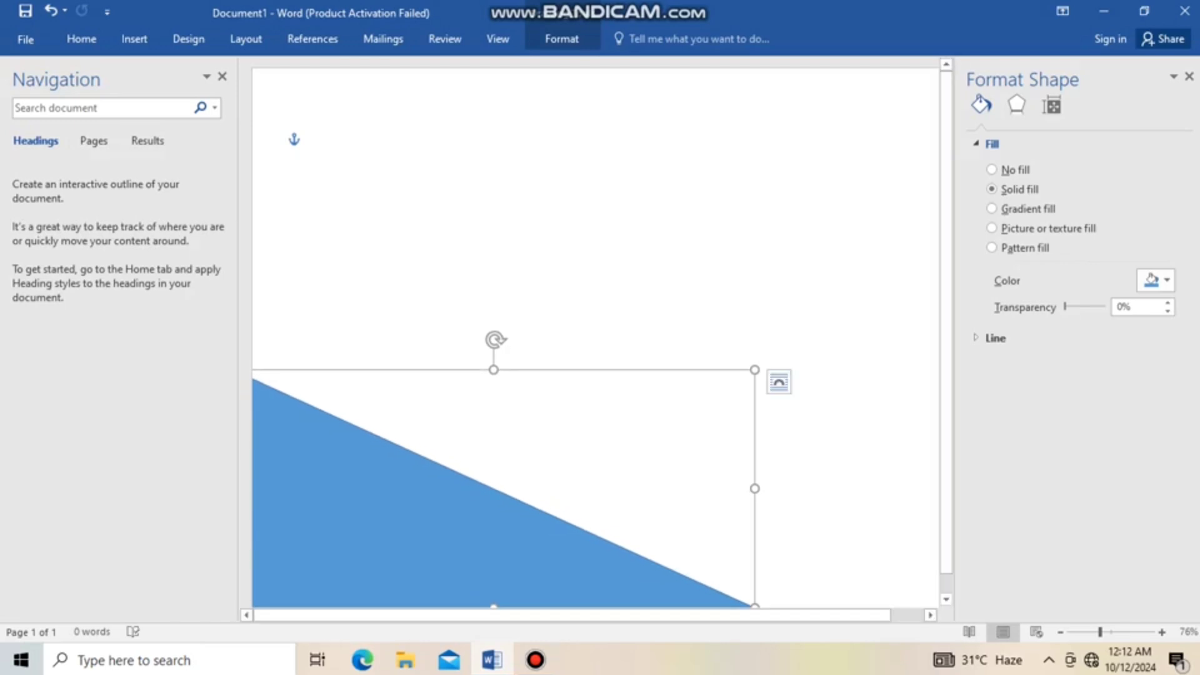
Copy the triangle and paste a duplicate onto the page
right_click(463, 502)
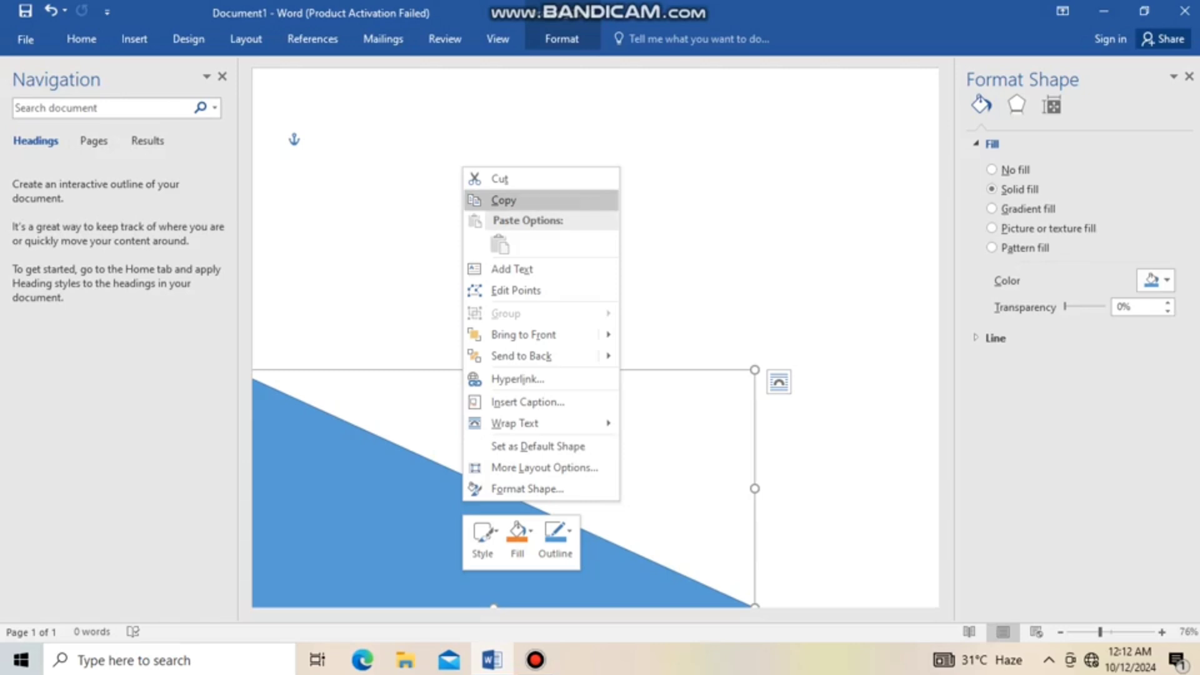
left_click(504, 201)
key("ctrl+v")
right_click(535, 223)
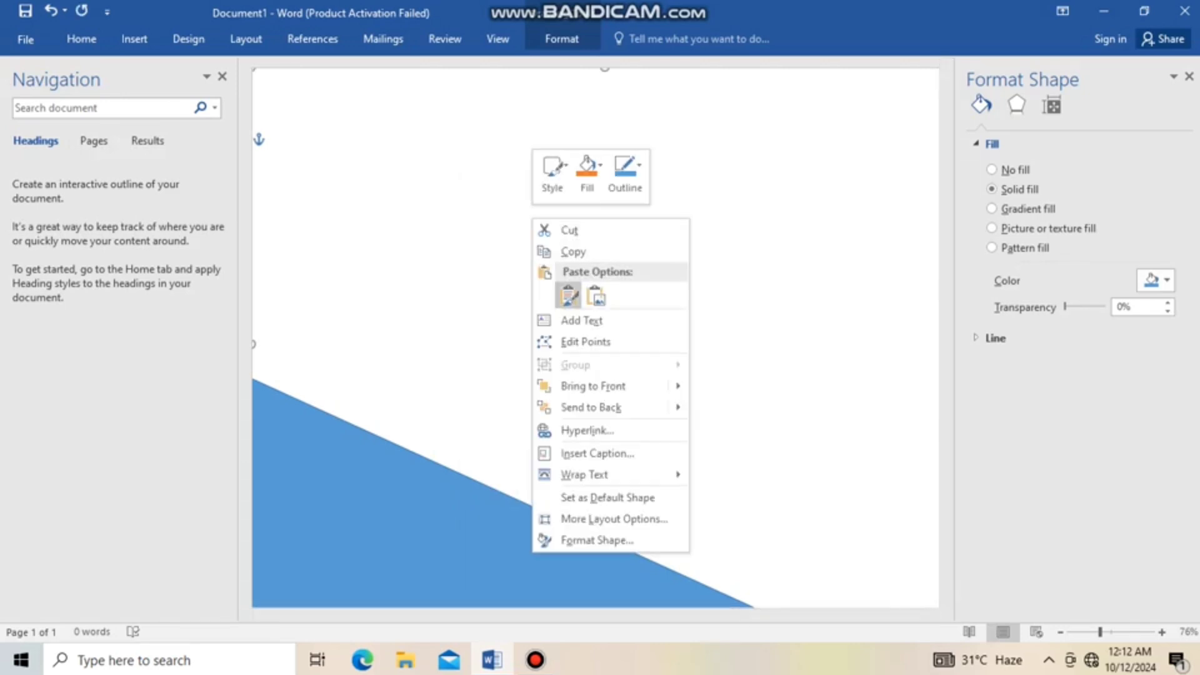
left_click(569, 295)
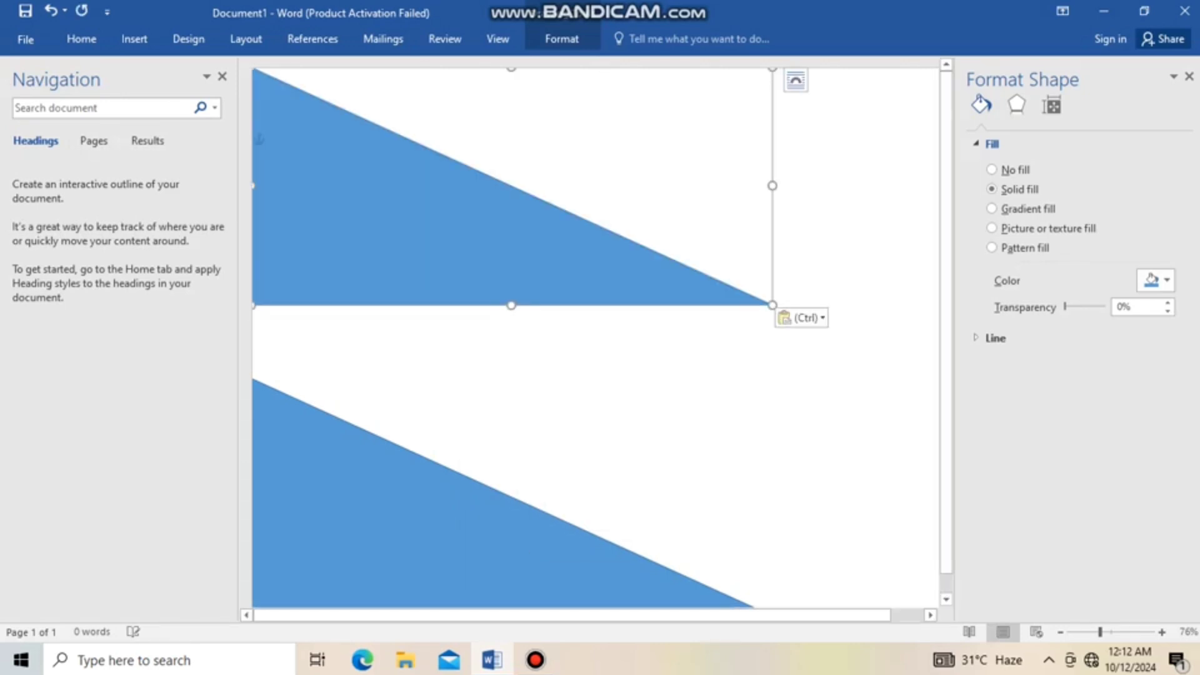
Flip the duplicate triangle horizontally and move it into the page's lower-right corner
left_click_drag(511, 250, 629, 289)
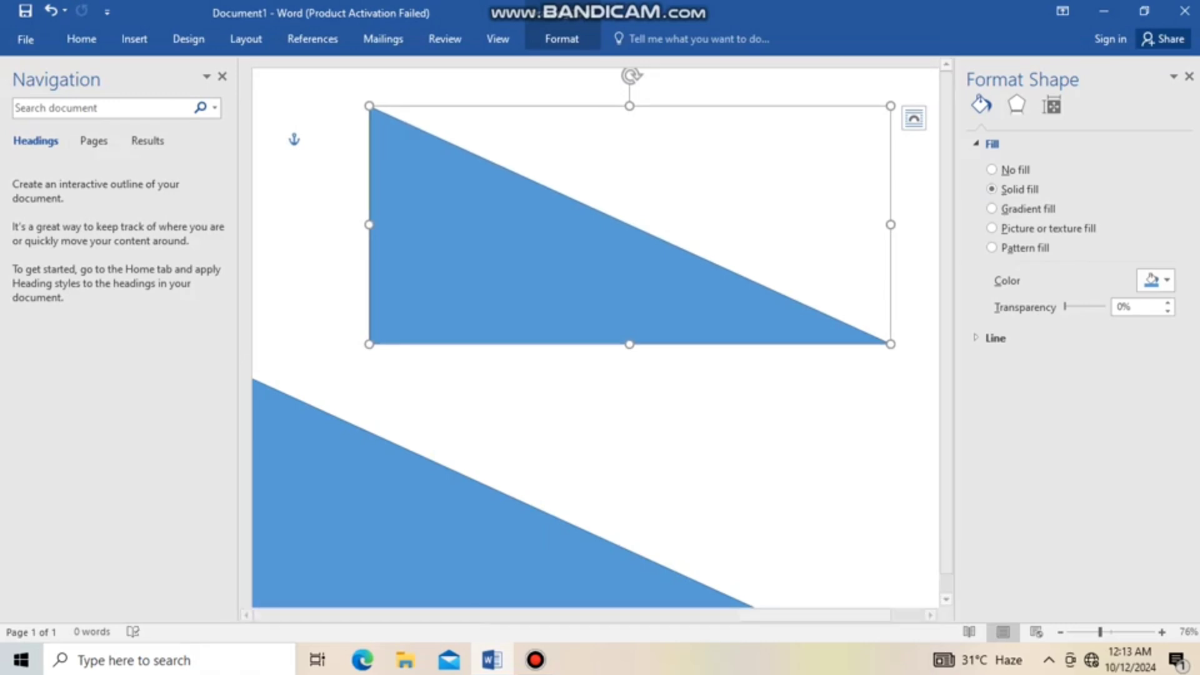
left_click_drag(891, 224, 598, 224)
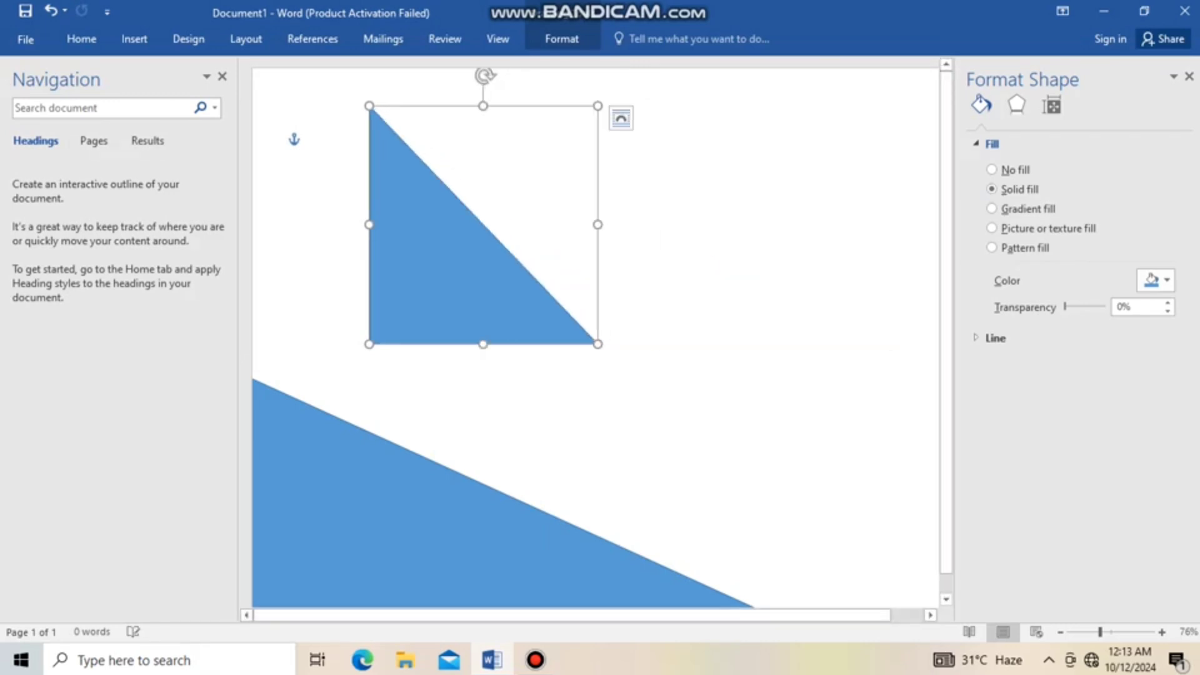
left_click_drag(369, 225, 858, 224)
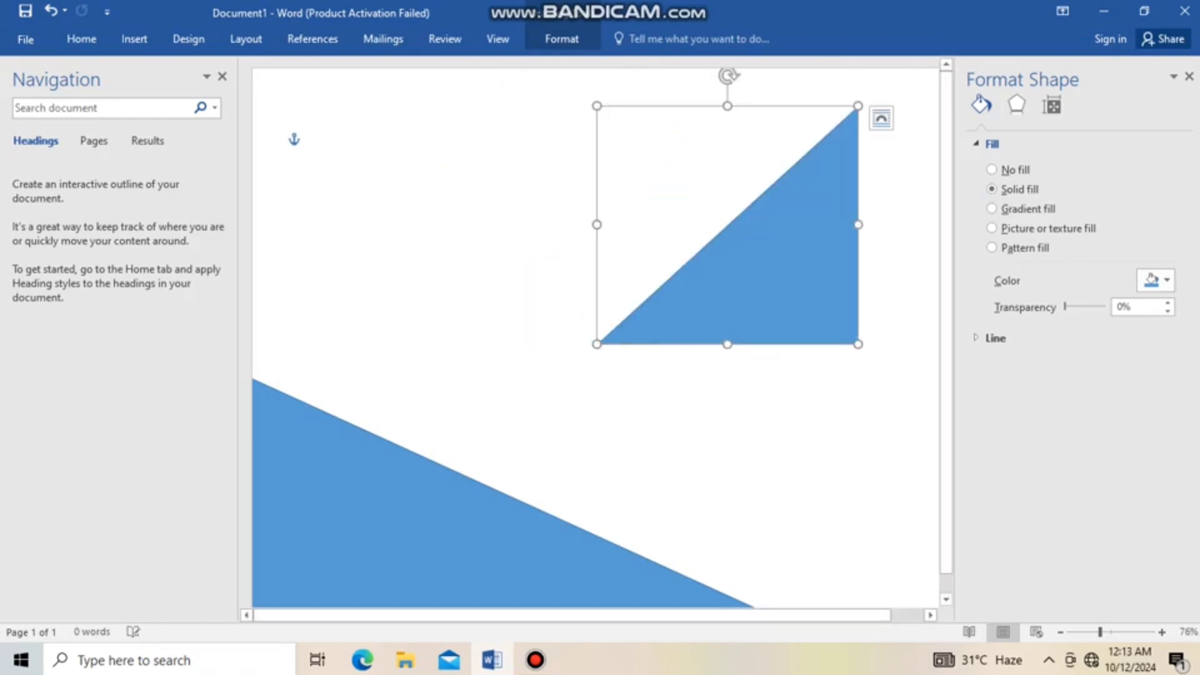
left_click_drag(782, 288, 846, 554)
key("Right")
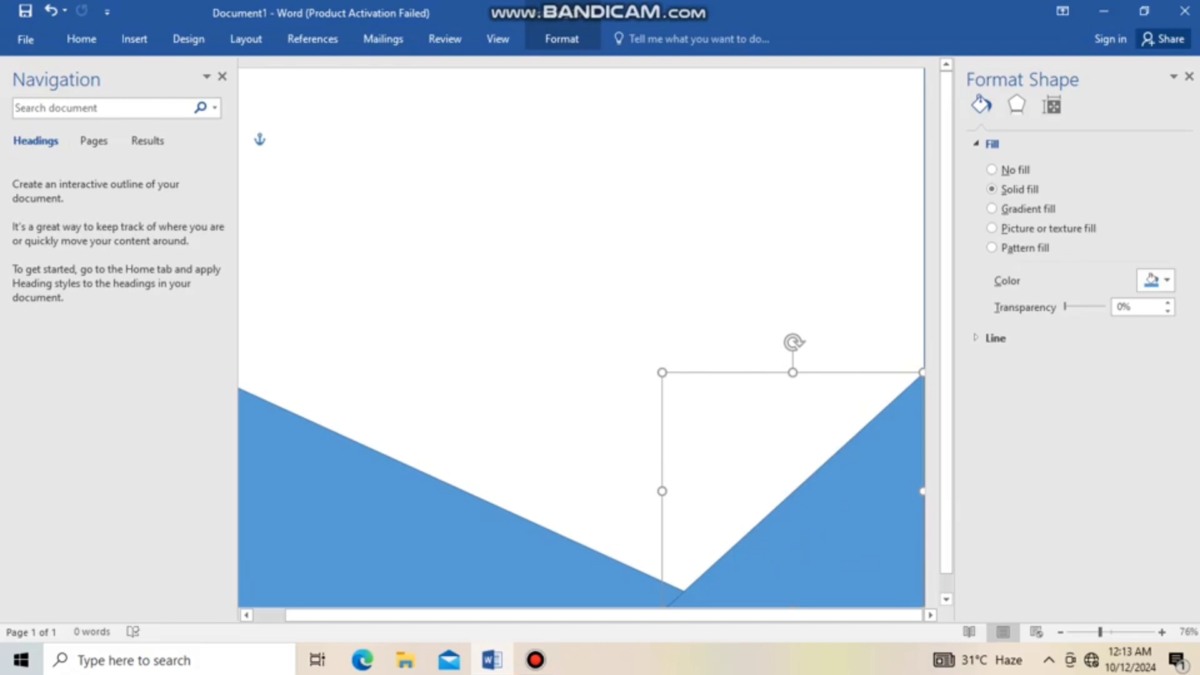
Widen and raise the right-hand triangle so its tip overlaps the left triangle
left_click_drag(662, 492, 527, 491)
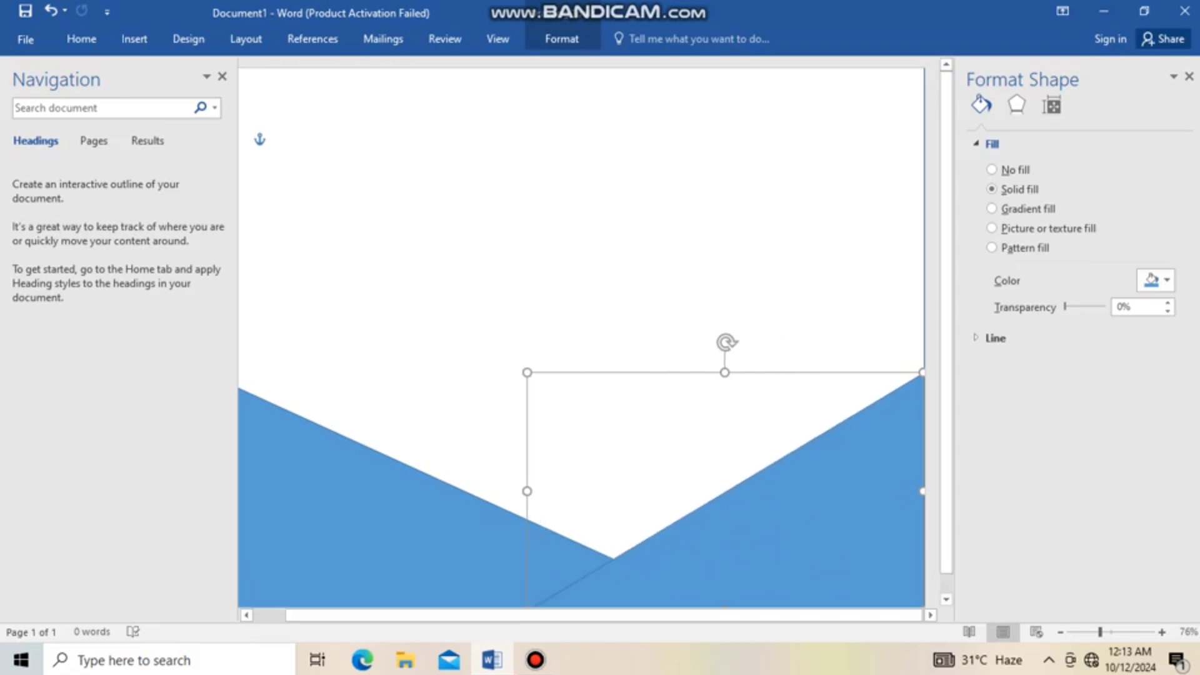
left_click_drag(724, 371, 732, 277)
left_click_drag(938, 277, 924, 299)
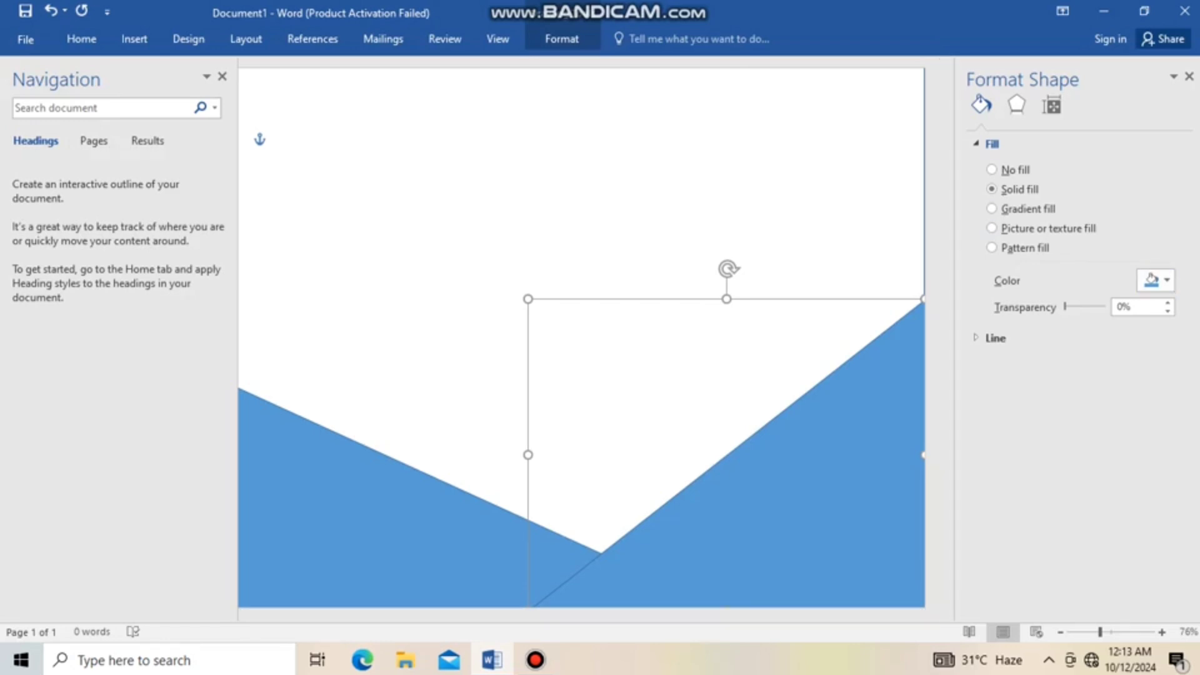
Set the right-hand triangle's fill colour to dark gray from the theme colours
left_click(1157, 280)
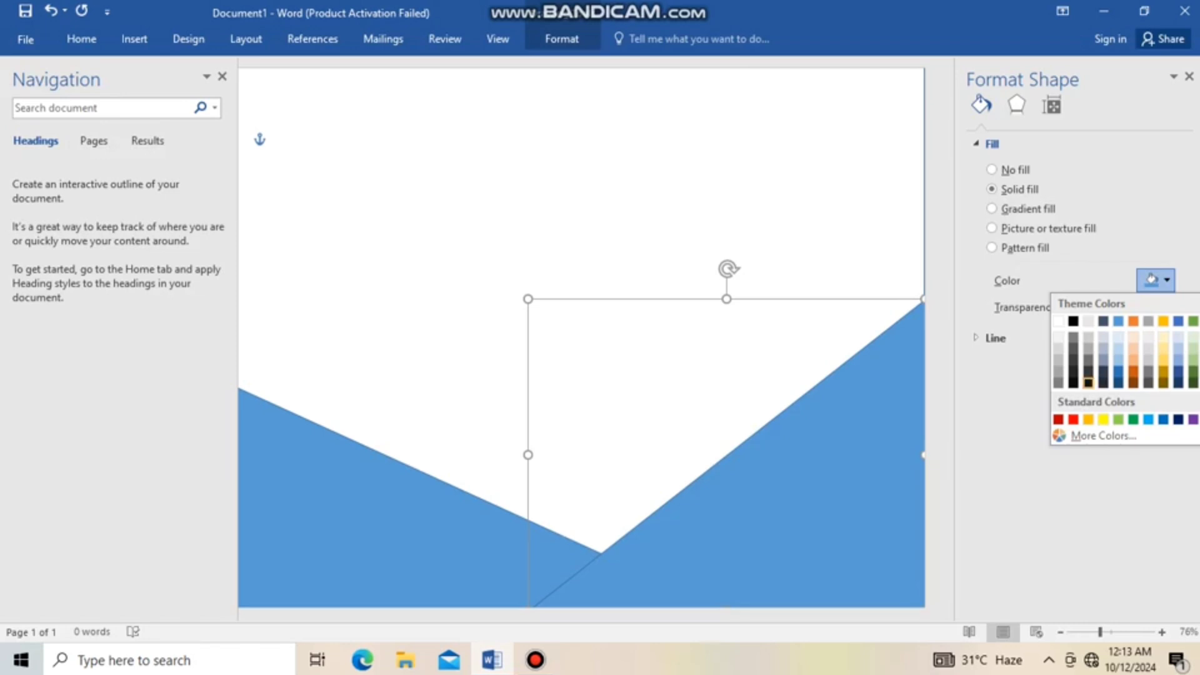
left_click(1088, 382)
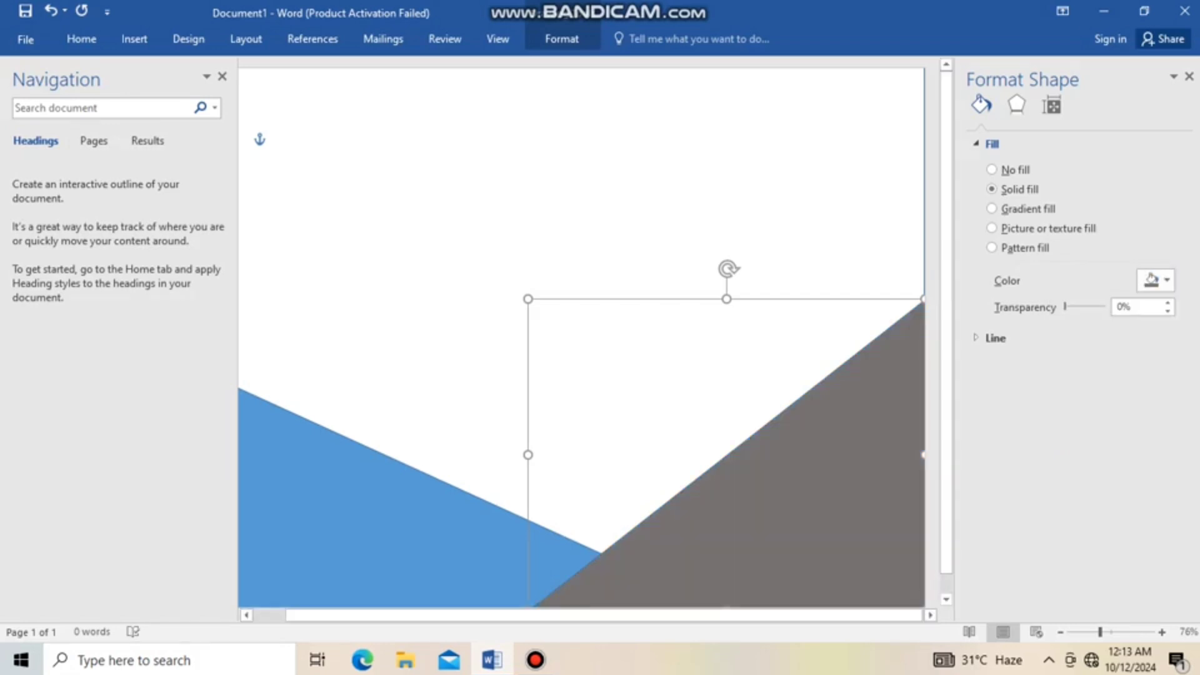
left_click(1157, 280)
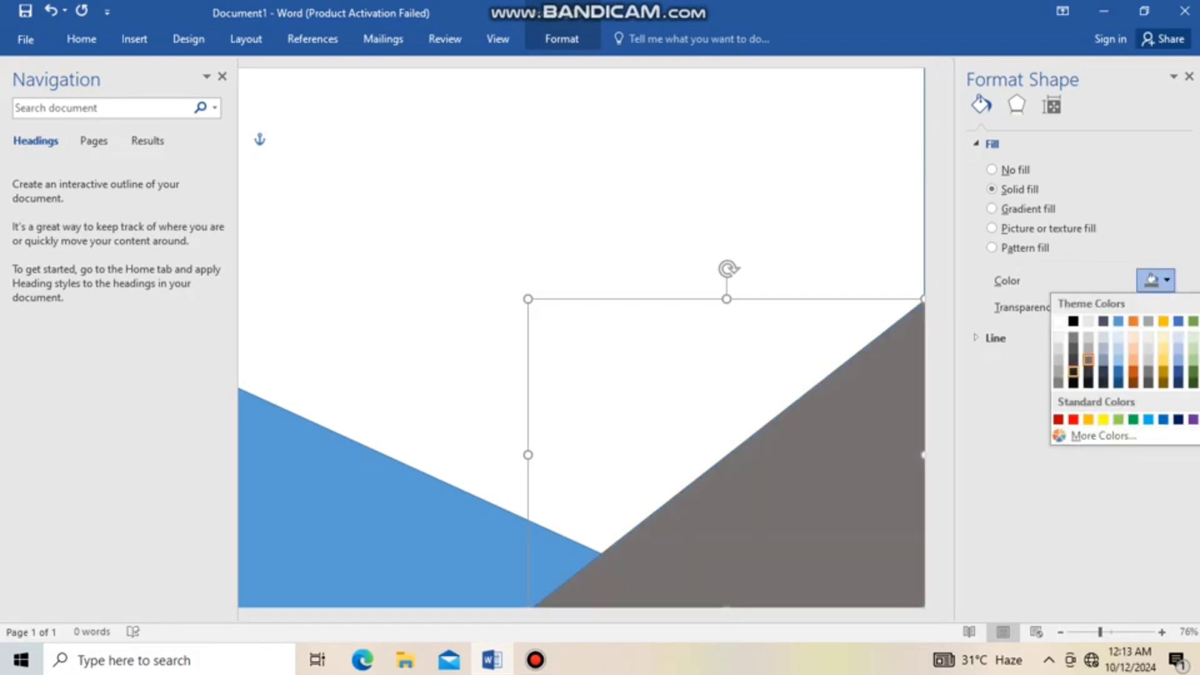
left_click(1073, 372)
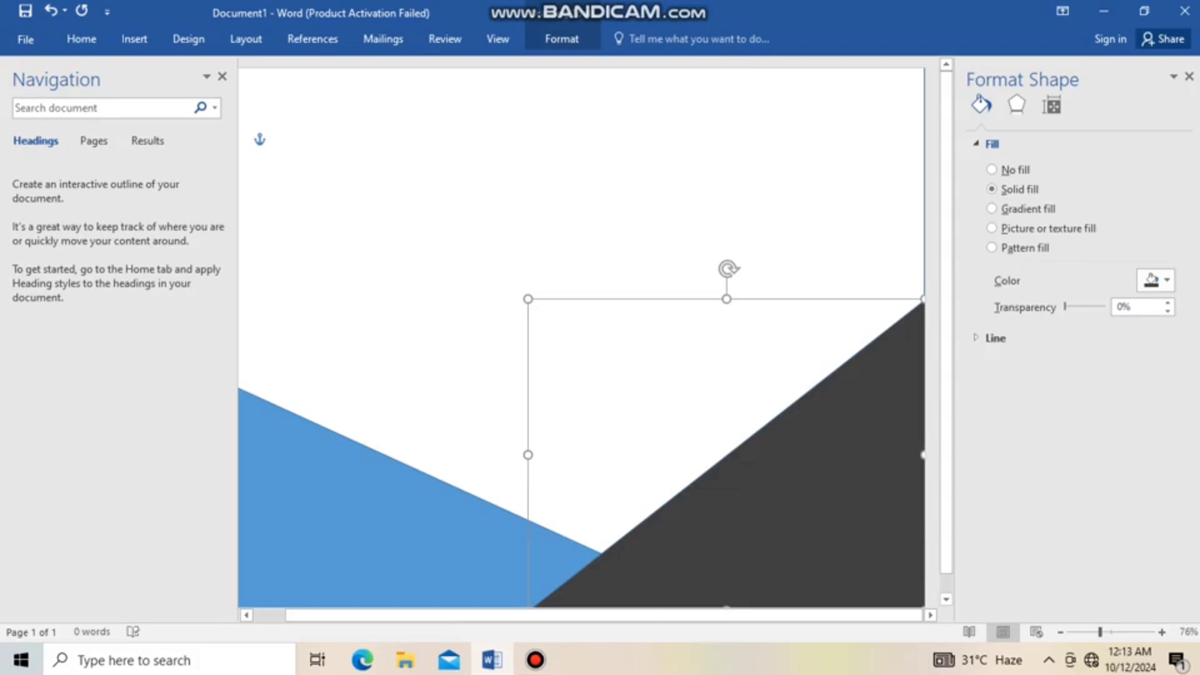
Fill the left-hand triangle with the same dark gray theme colour
left_click(413, 532)
left_click(1157, 280)
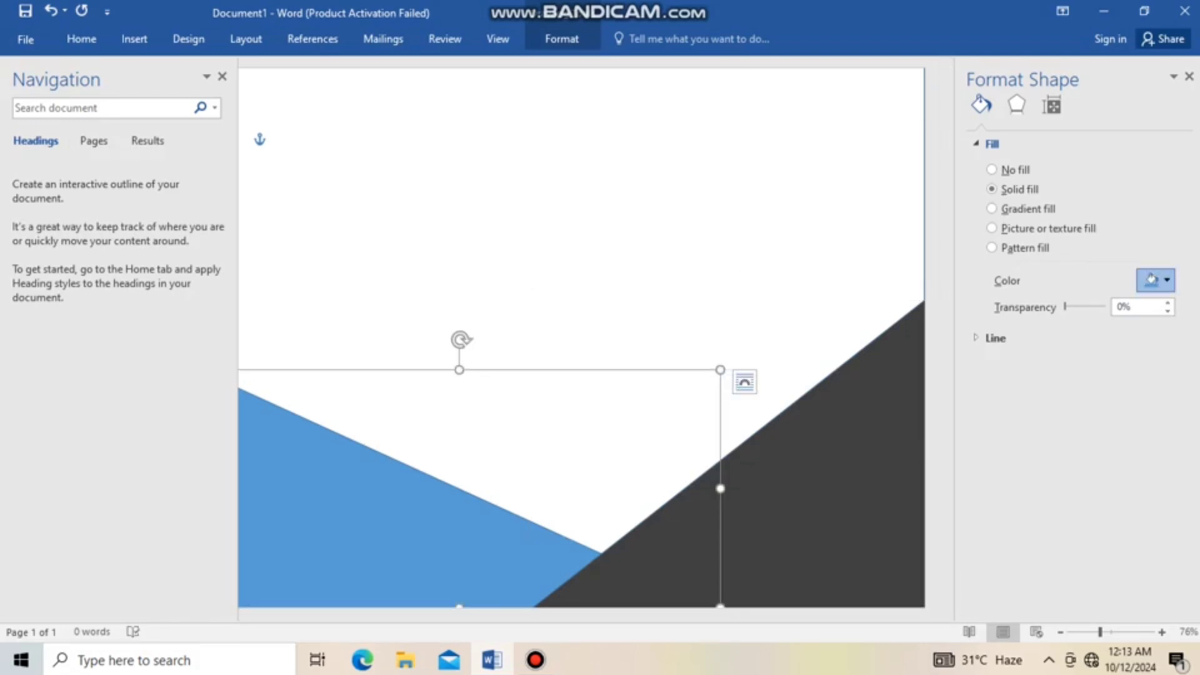
left_click(1073, 361)
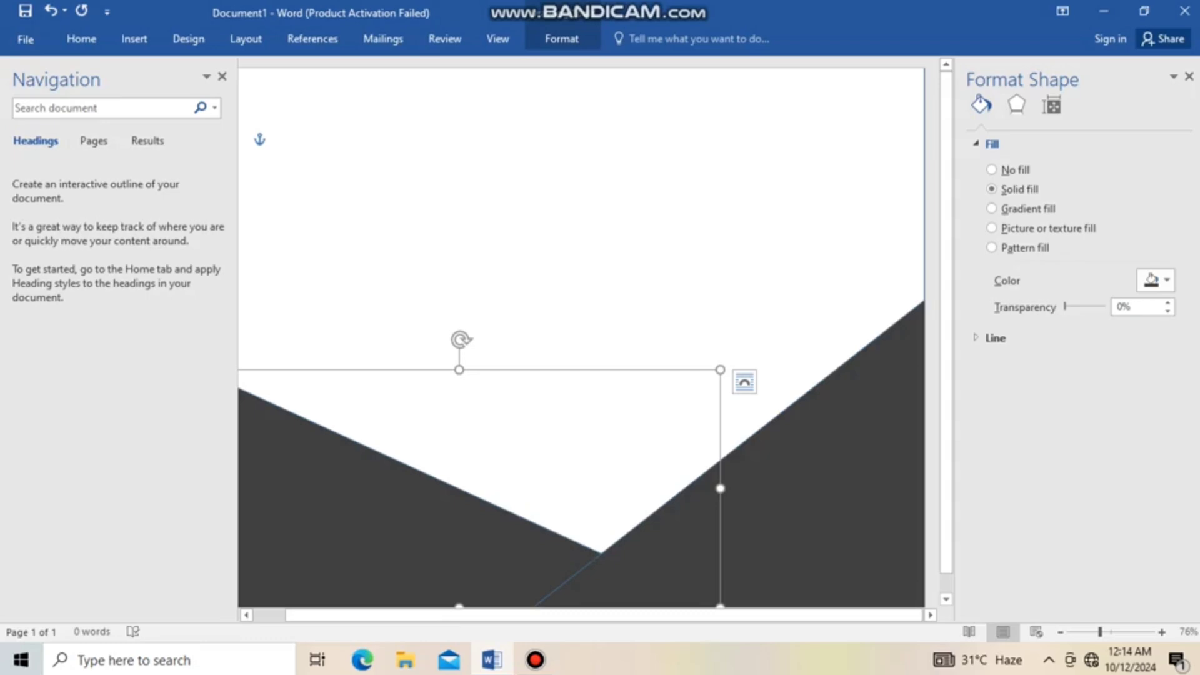
Paste another copy of the blue triangle at the top of the page and narrow it
right_click(697, 181)
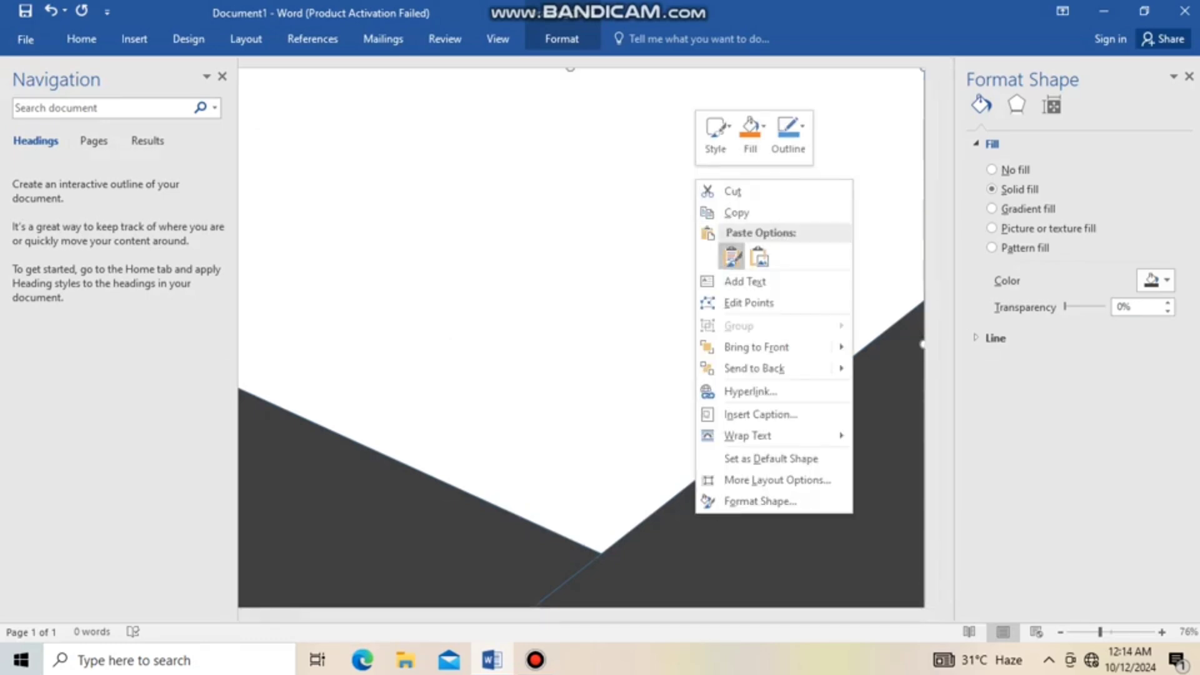
left_click(733, 257)
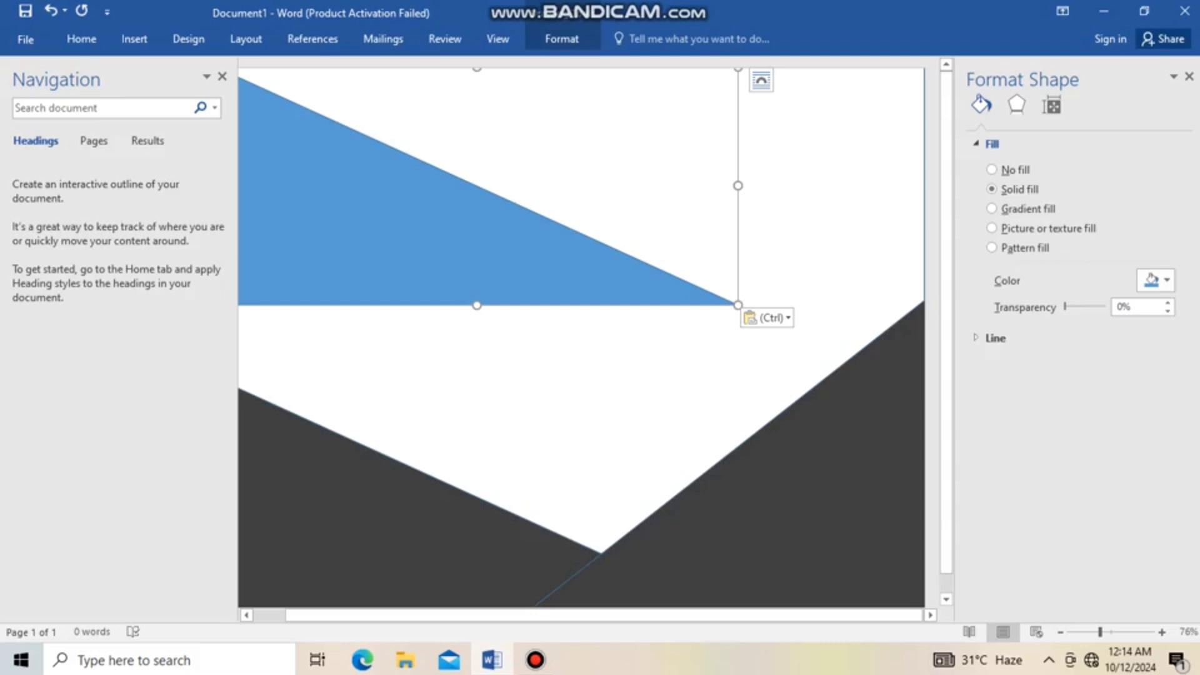
left_click_drag(738, 186, 529, 186)
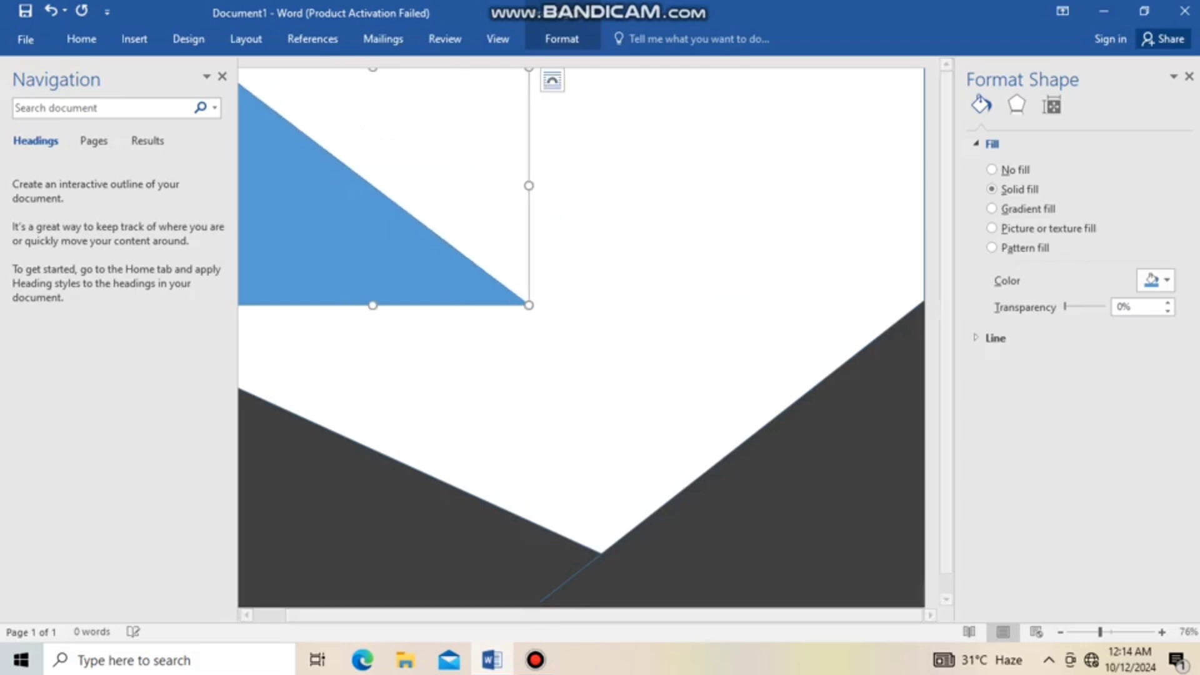
Move the copied blue triangle to the page's bottom-left corner and resize it over the left dark triangle
left_click_drag(350, 244, 403, 526)
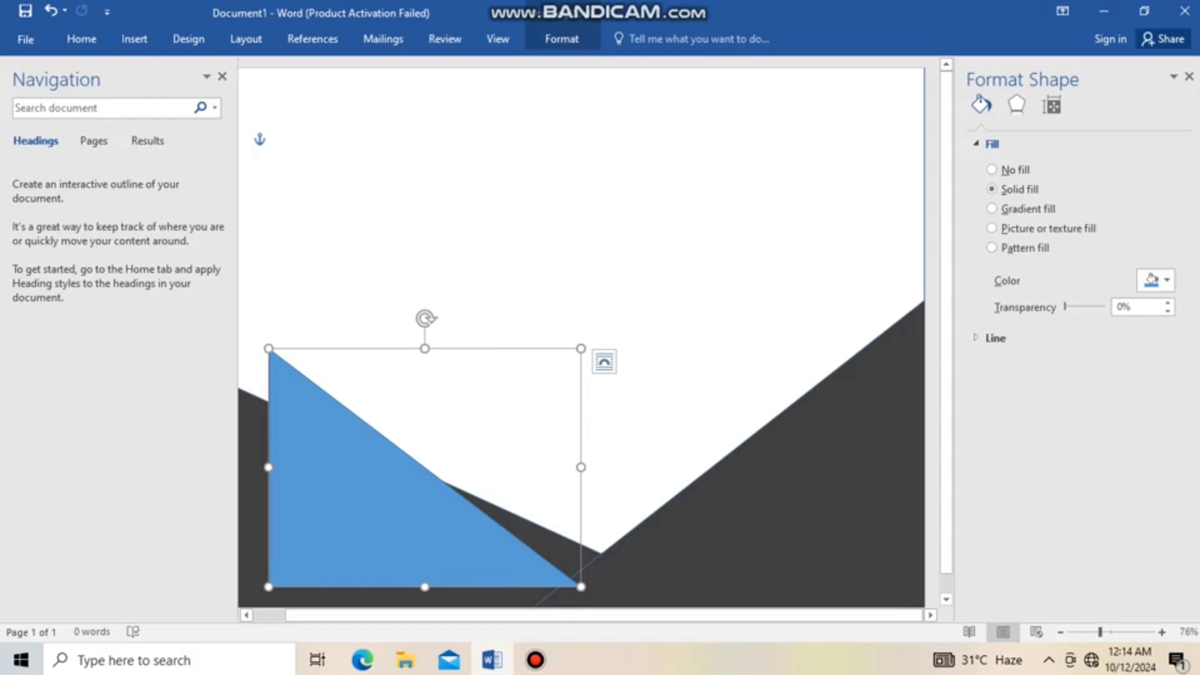
left_click_drag(425, 348, 425, 433)
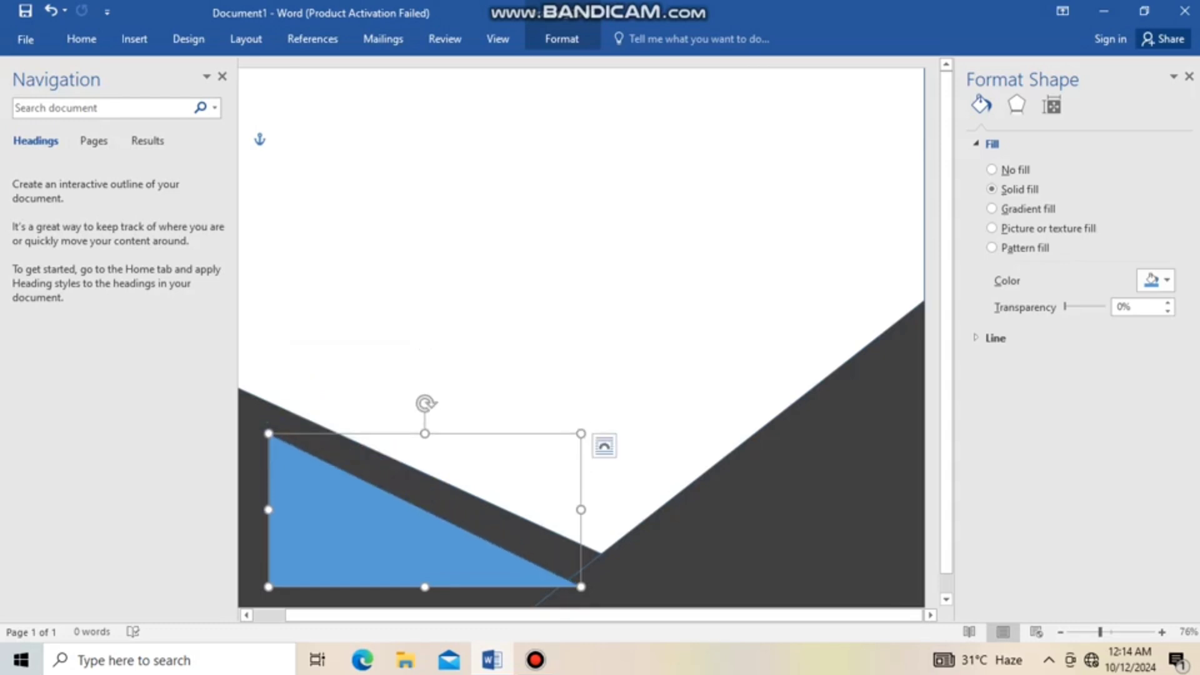
left_click_drag(363, 531, 332, 551)
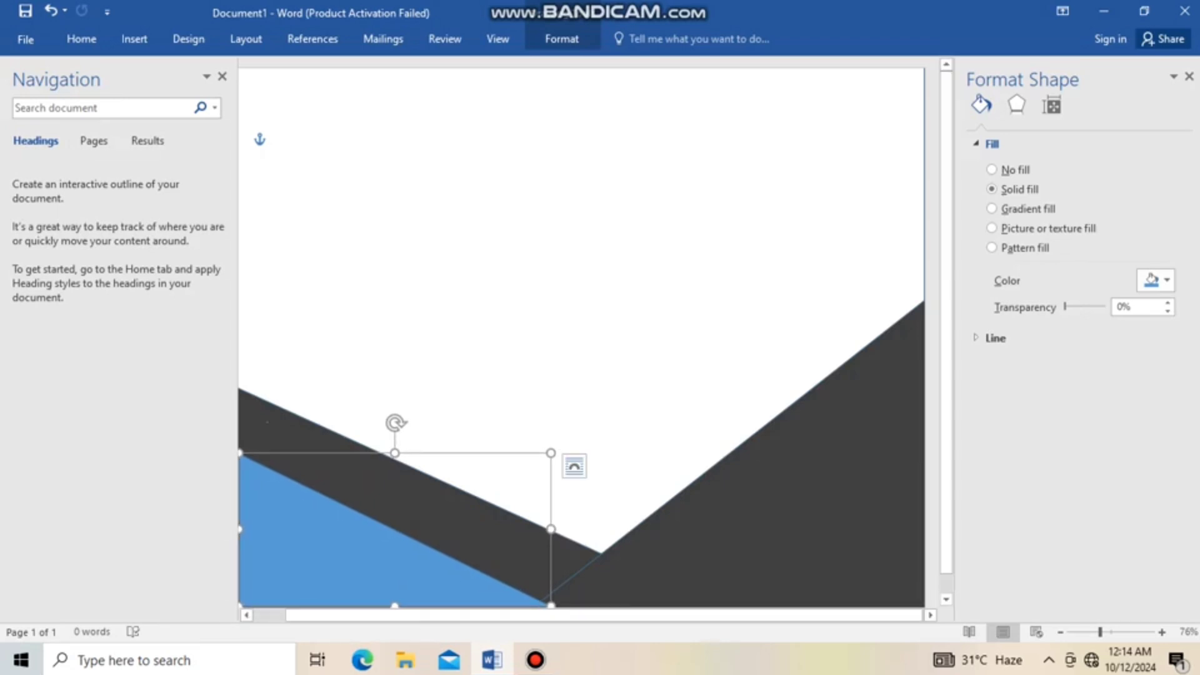
left_click_drag(395, 453, 395, 390)
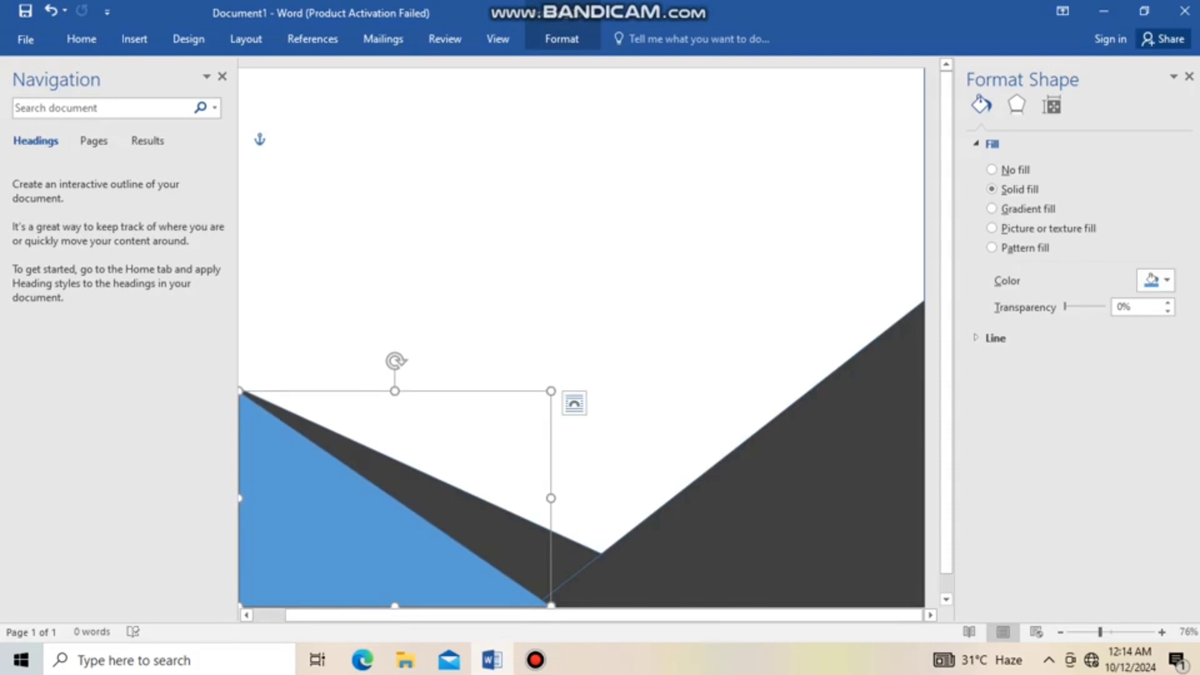
left_click_drag(551, 498, 617, 498)
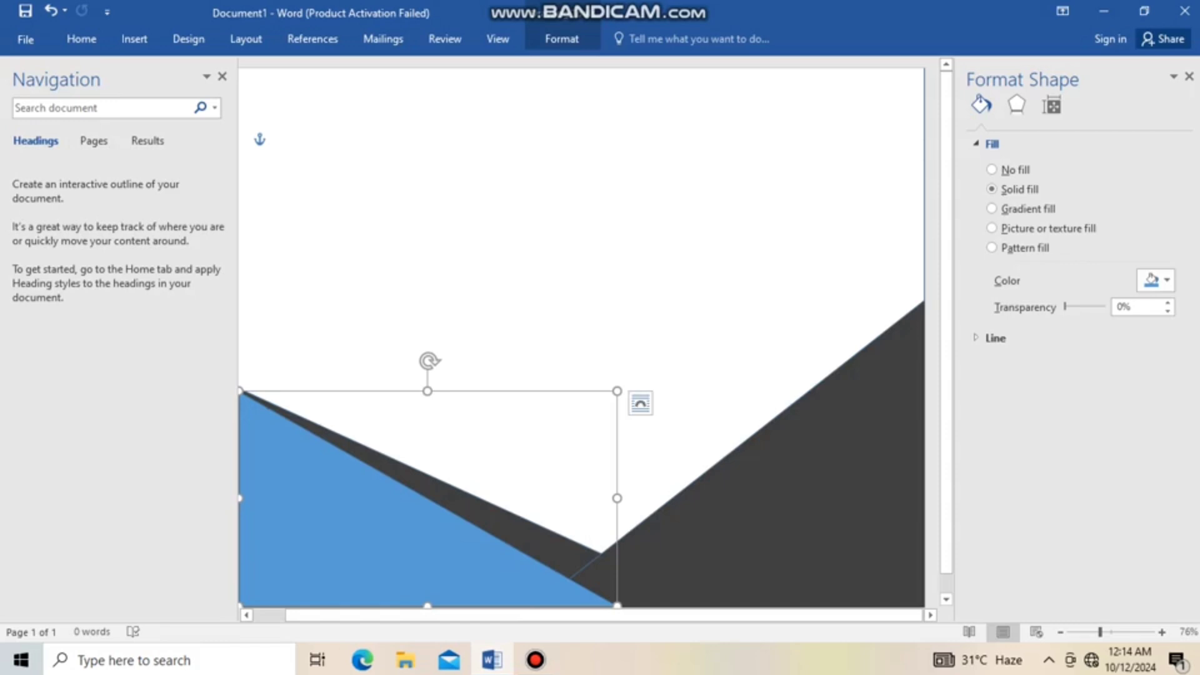
Copy the bottom-left blue triangle and change its fill colour to standard red
left_click(550, 437)
left_click(355, 538)
right_click(355, 537)
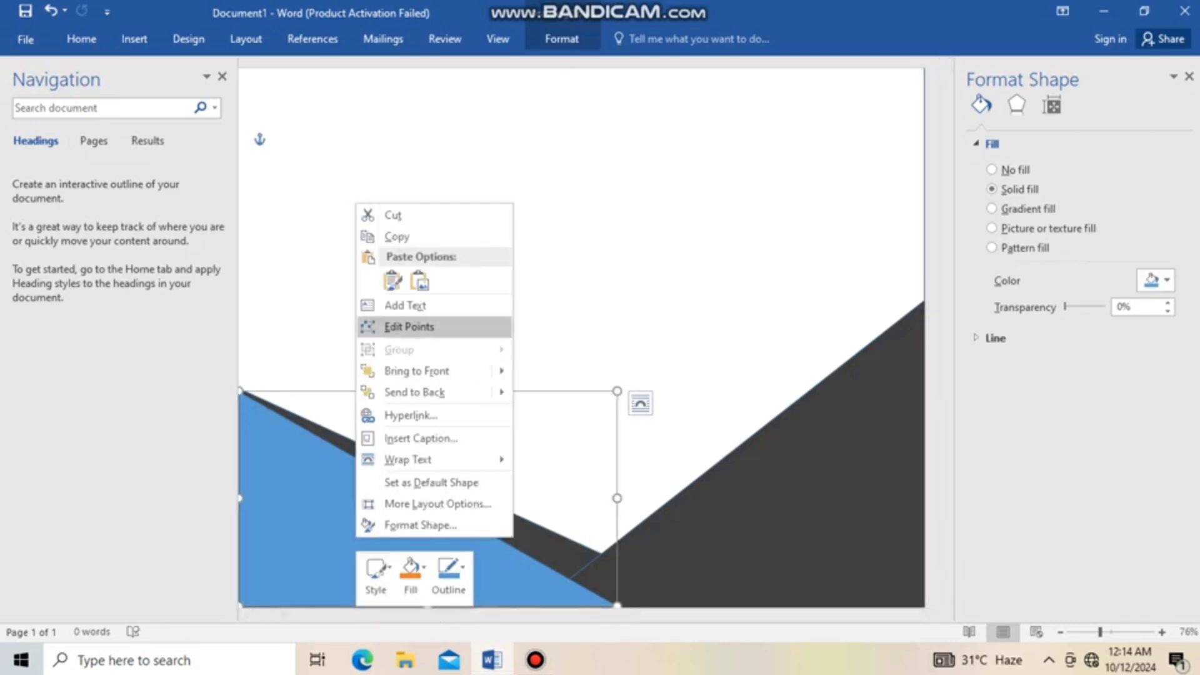
left_click(397, 237)
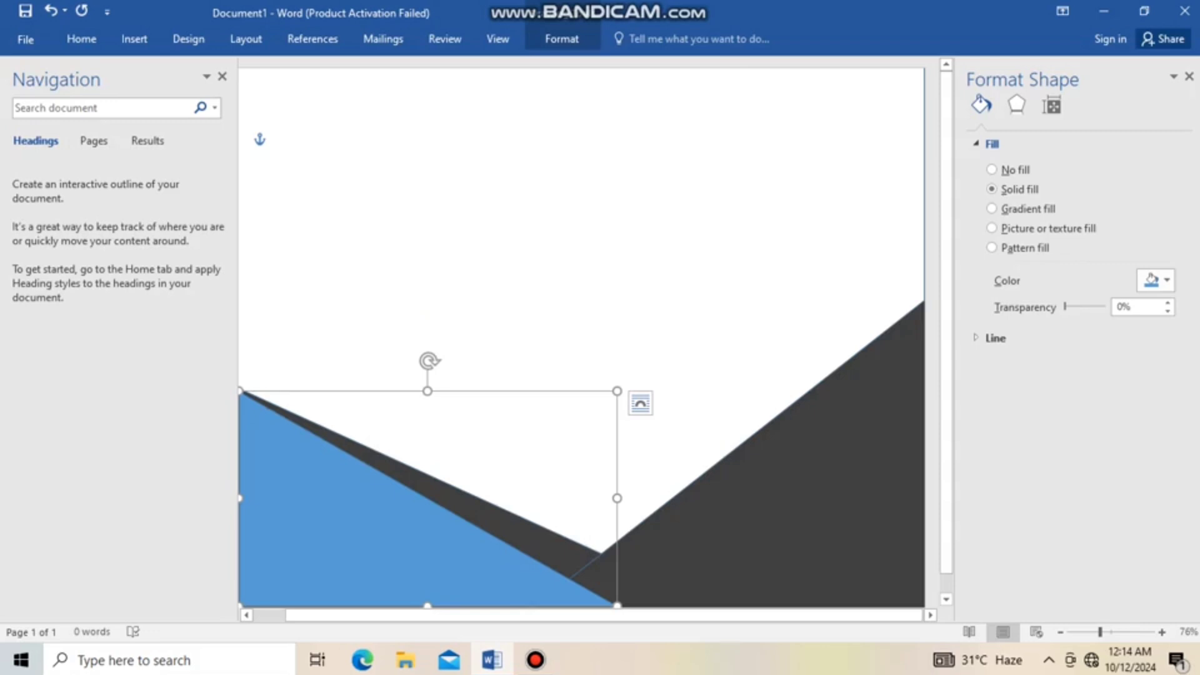
left_click(1157, 280)
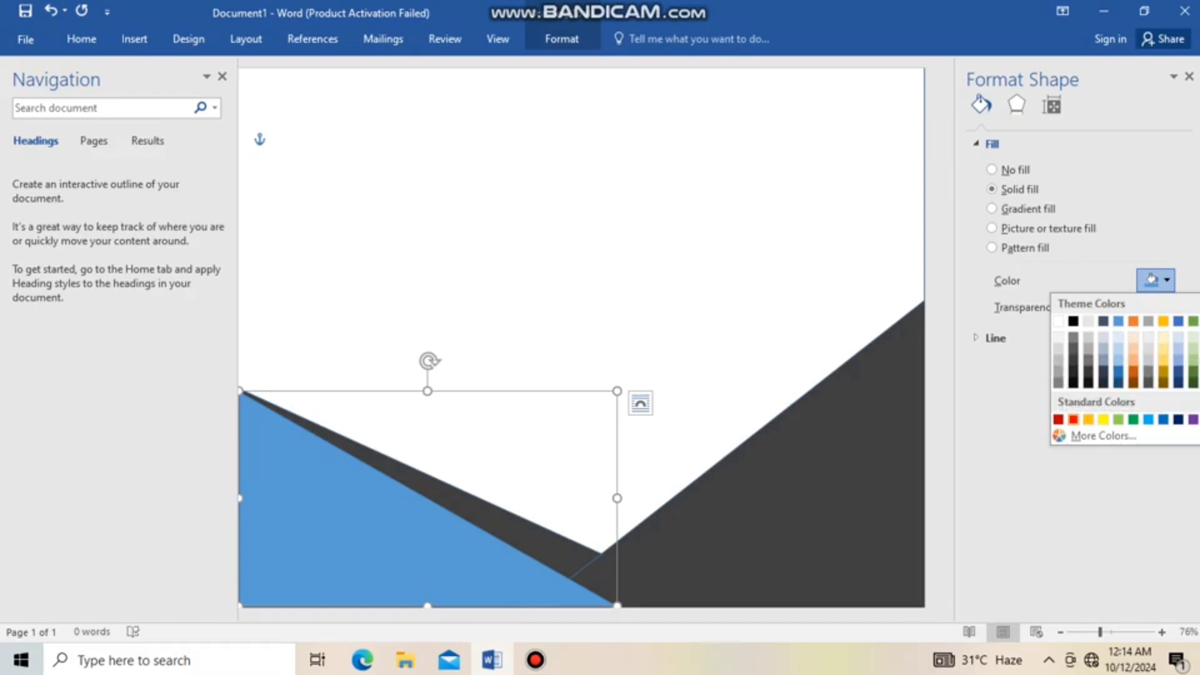
left_click(1073, 419)
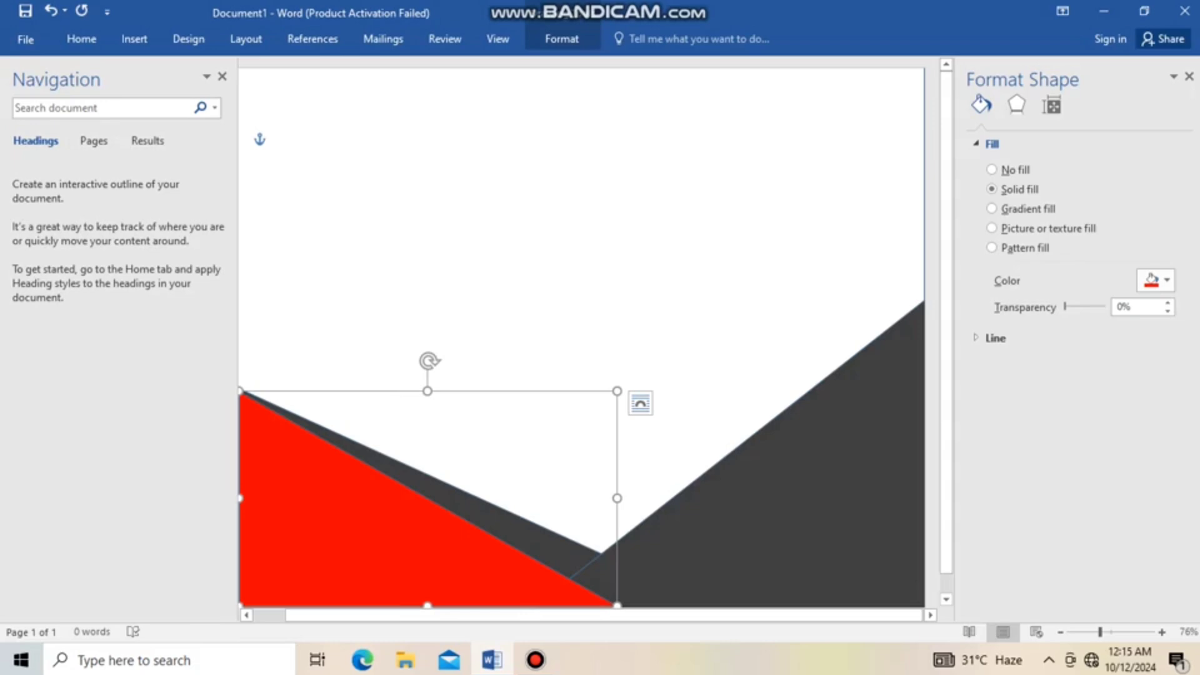
Paste another copy of the blue triangle and flip it horizontally, widening it into a mirrored triangle
right_click(656, 285)
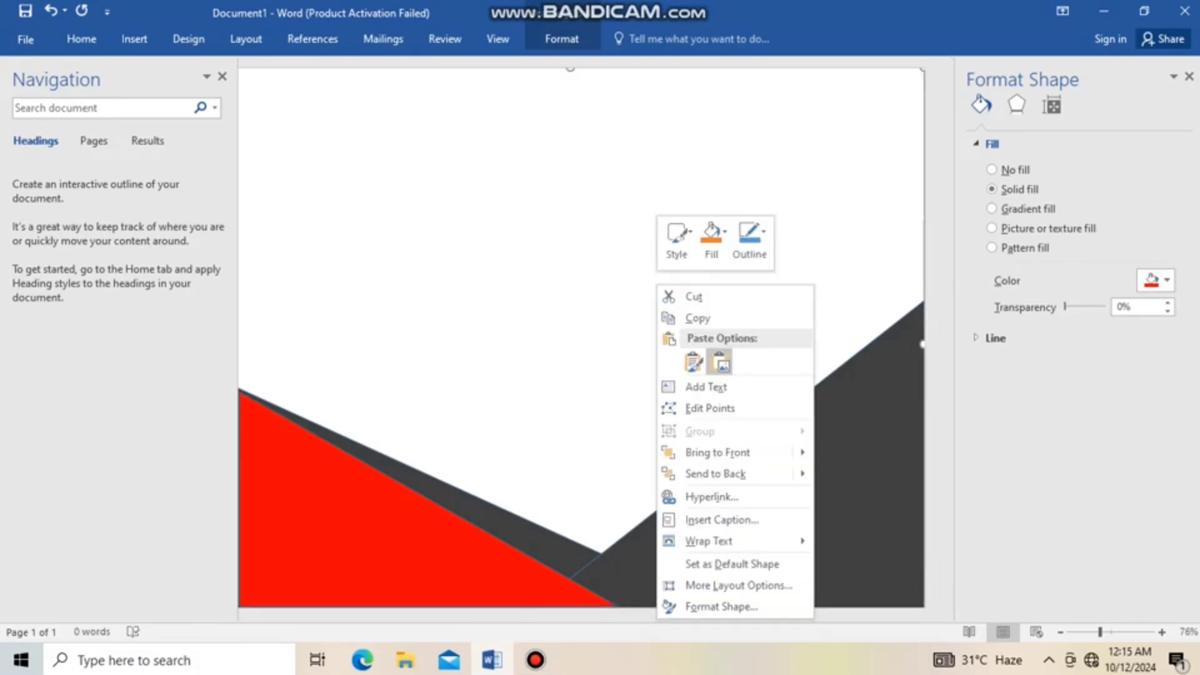
left_click(721, 361)
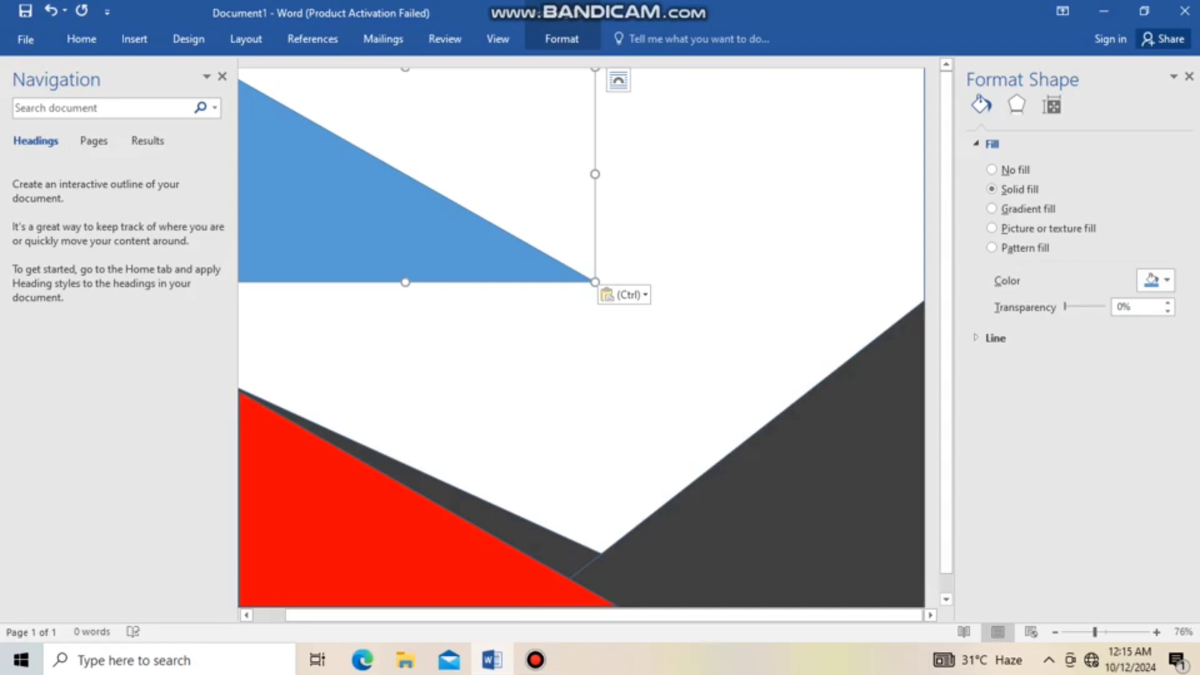
left_click_drag(350, 225, 613, 327)
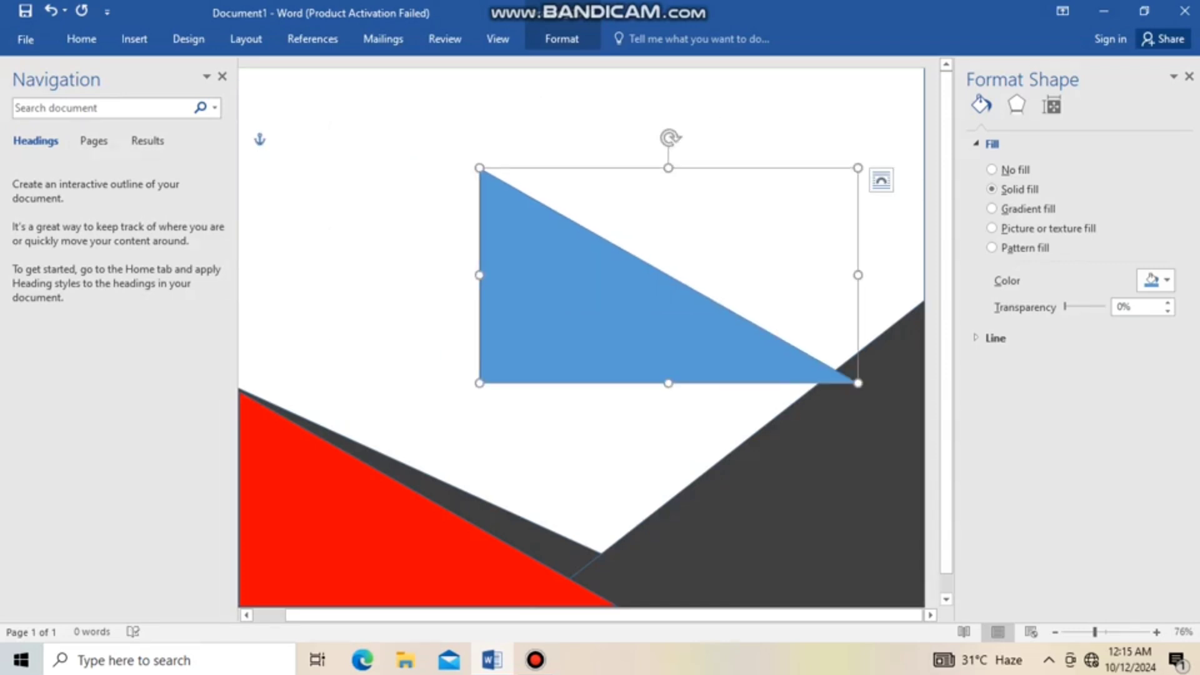
left_click_drag(858, 383, 352, 383)
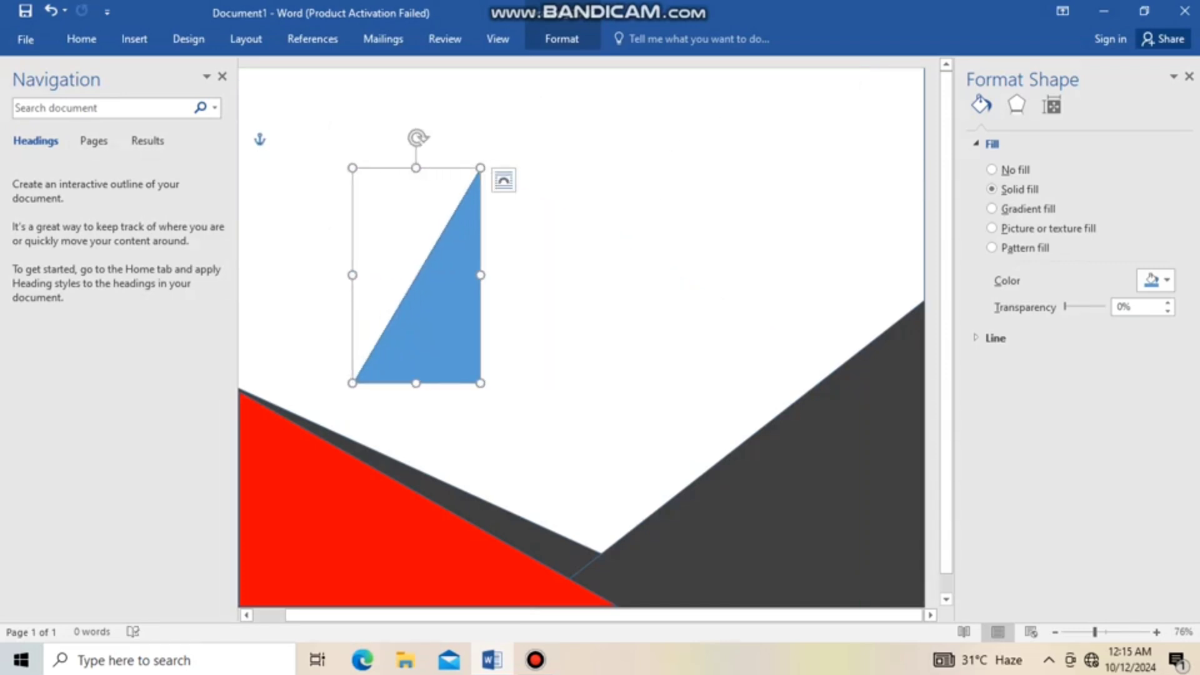
left_click_drag(480, 382, 683, 382)
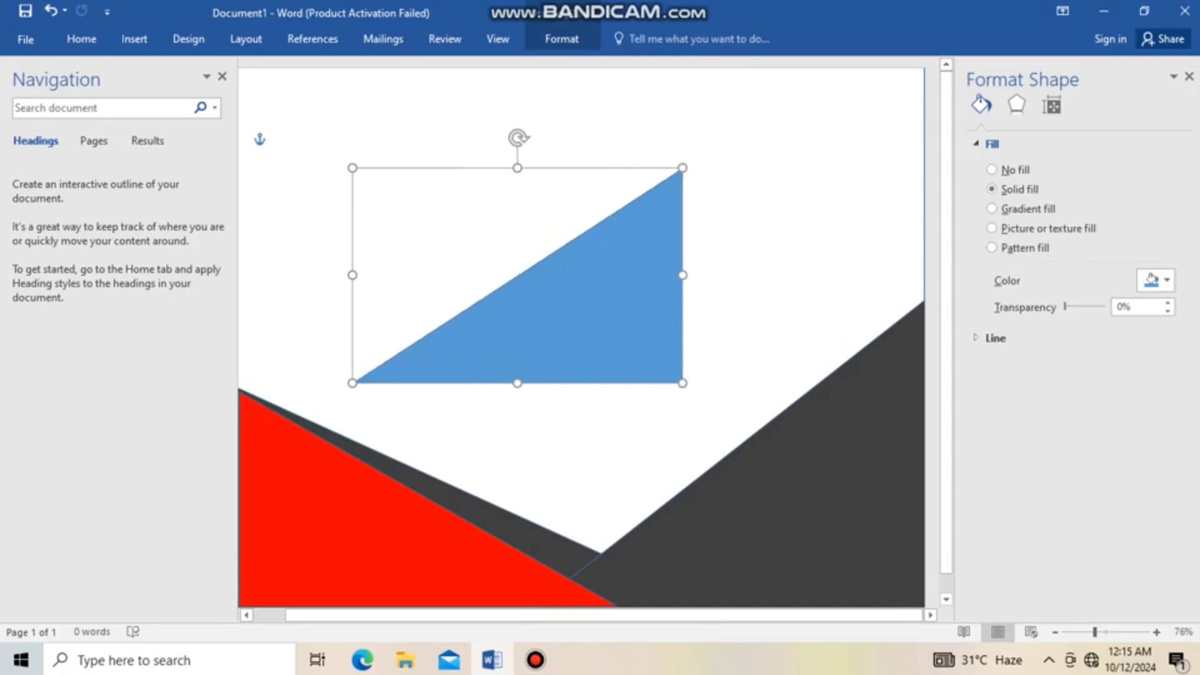
left_click_drag(682, 275, 696, 275)
Move the mirrored blue triangle to the bottom-right corner and stretch it up to the page's right edge
left_click_drag(587, 300, 817, 481)
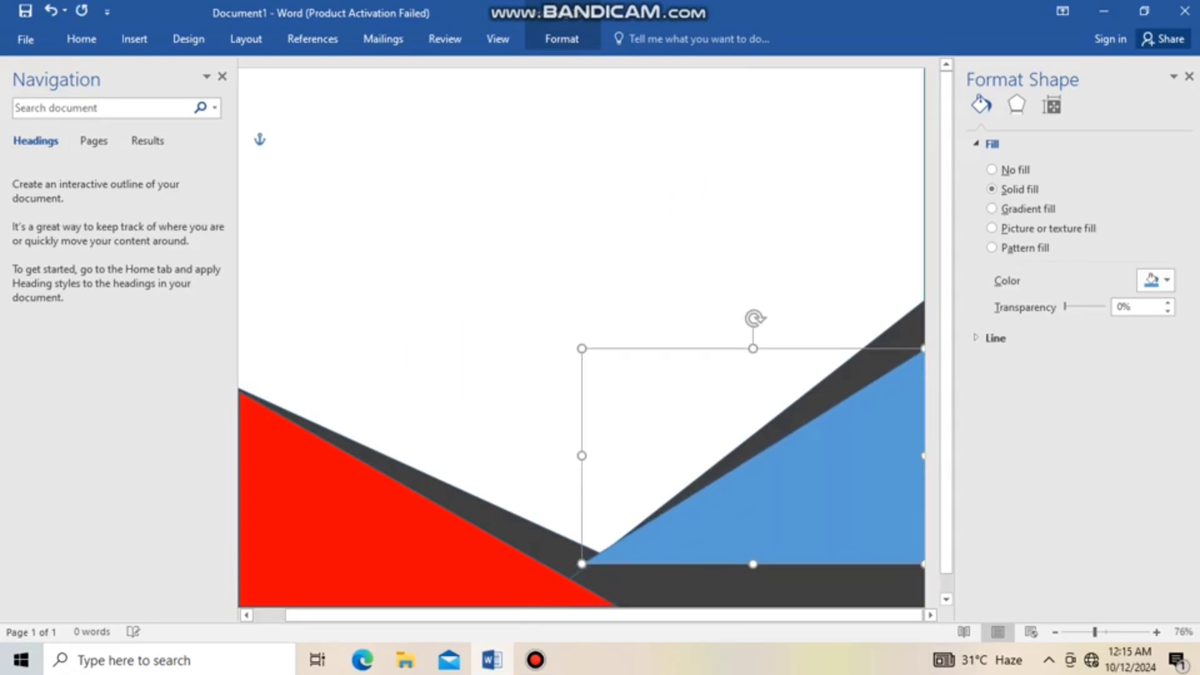
left_click_drag(753, 565, 753, 604)
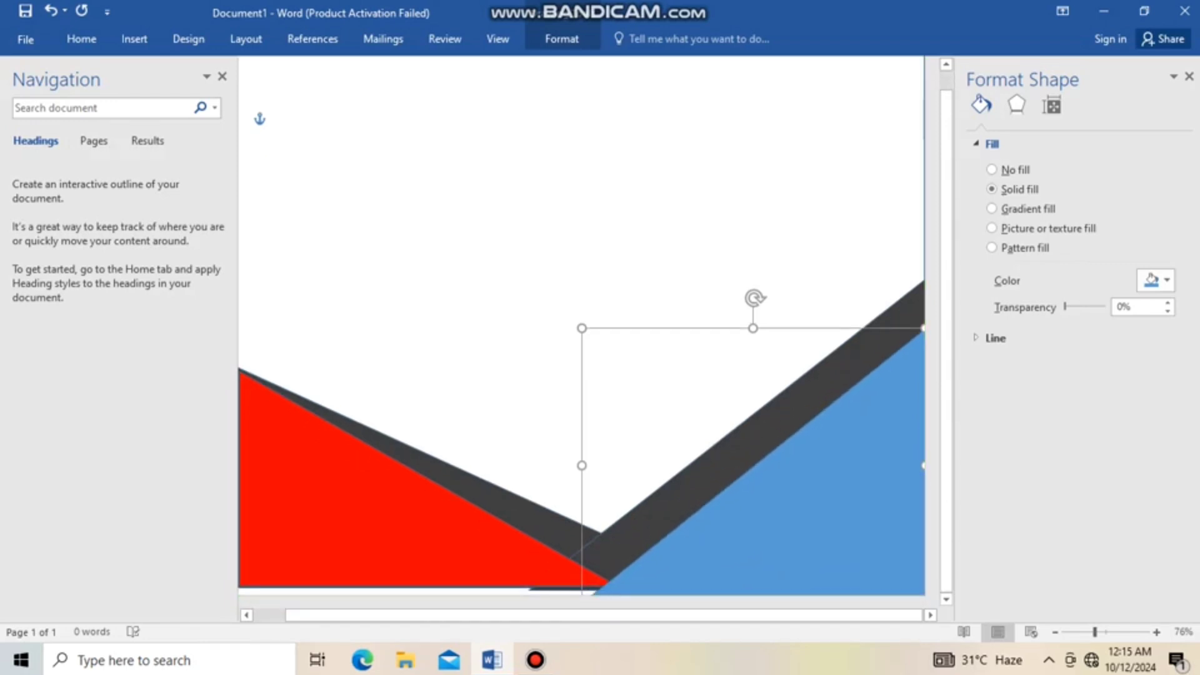
mouse_move(581, 465)
left_mouse_down()
mouse_move(539, 465)
mouse_move(569, 465)
left_mouse_up()
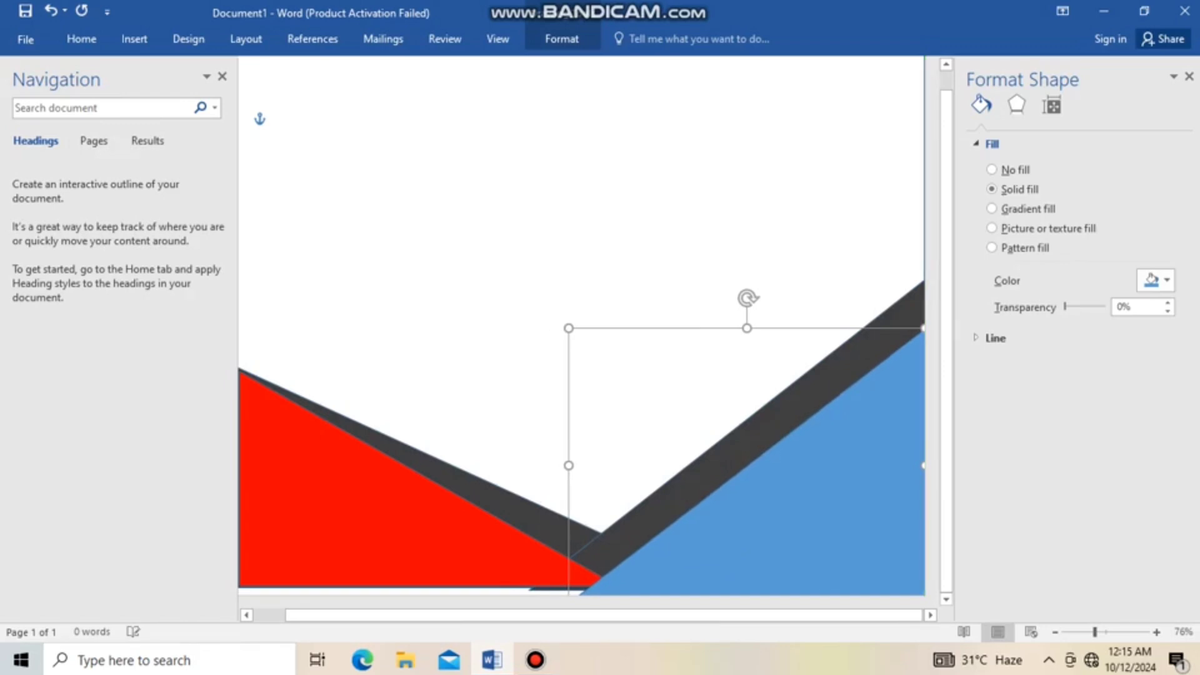
left_click_drag(924, 328, 925, 286)
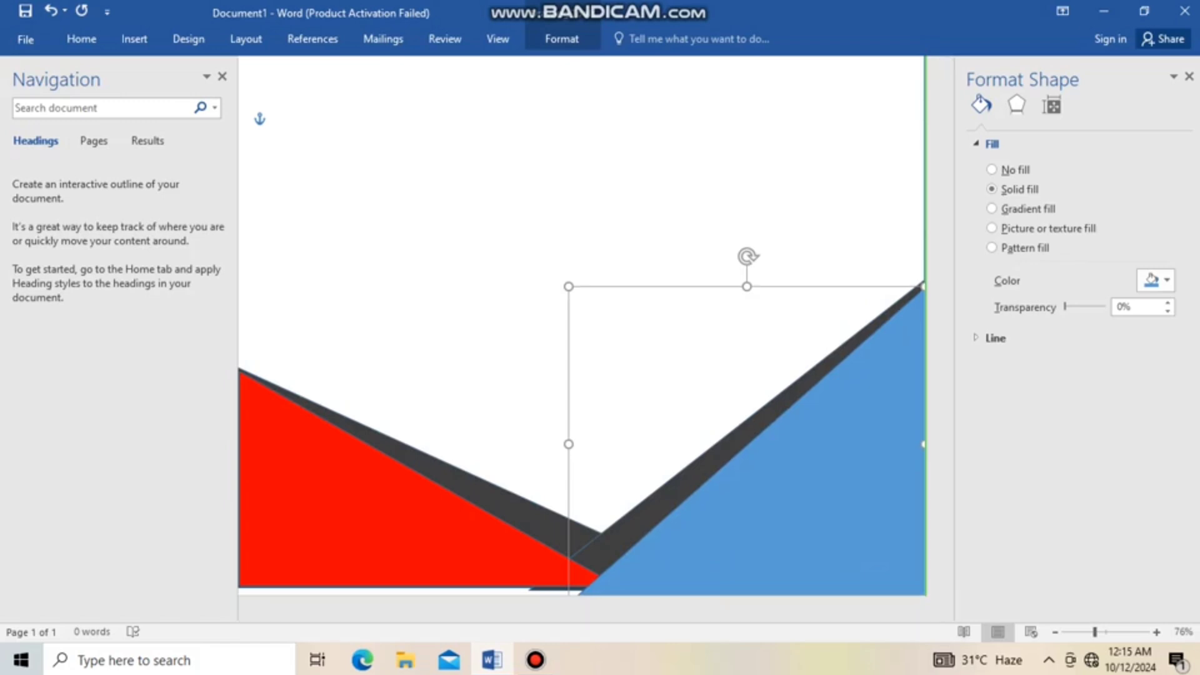
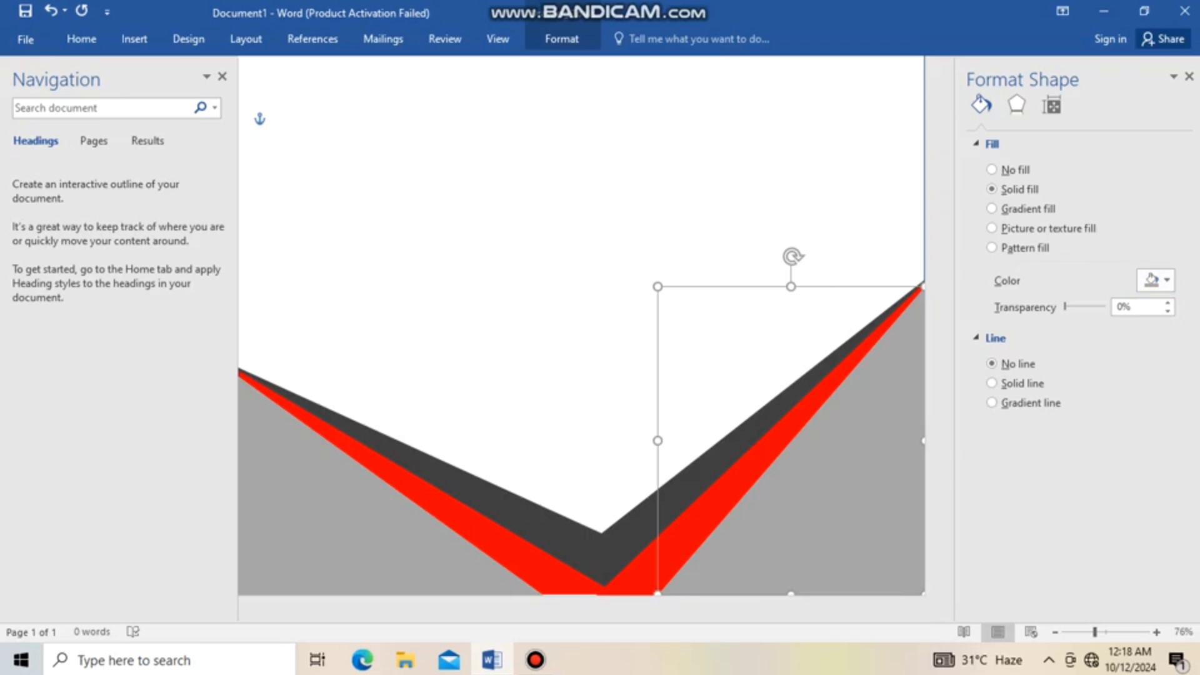
Paste another copy of the blue triangle, widen it, and place it across the page's top-left corner
left_click(600, 263)
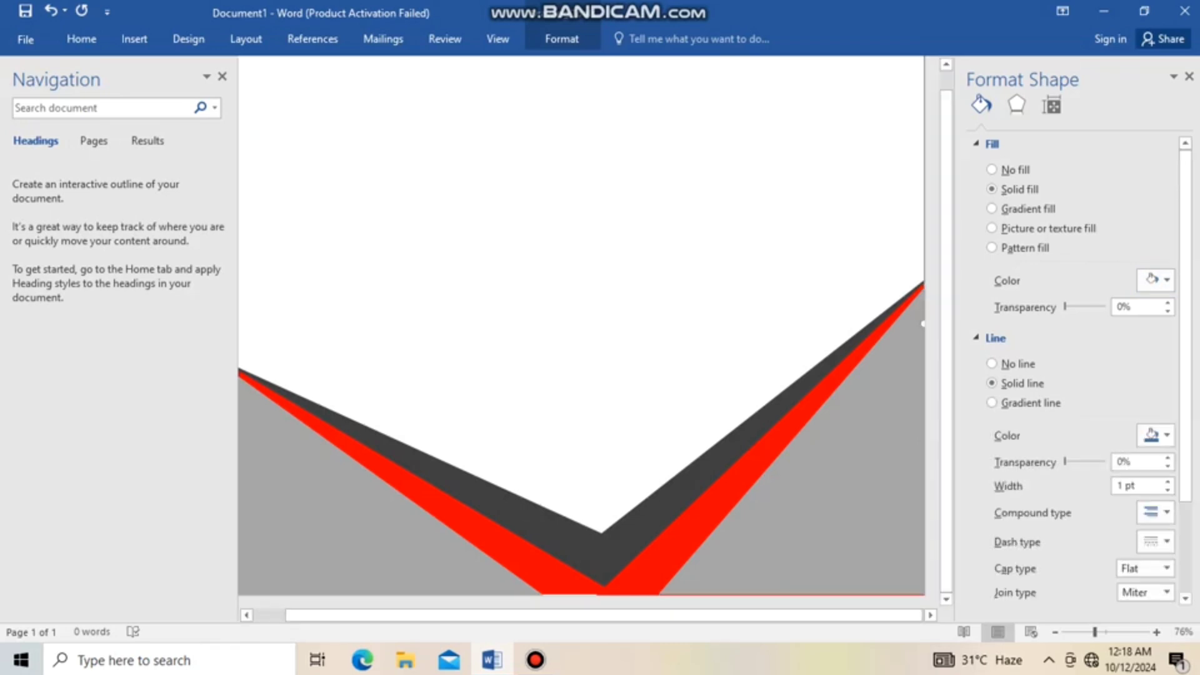
right_click(569, 183)
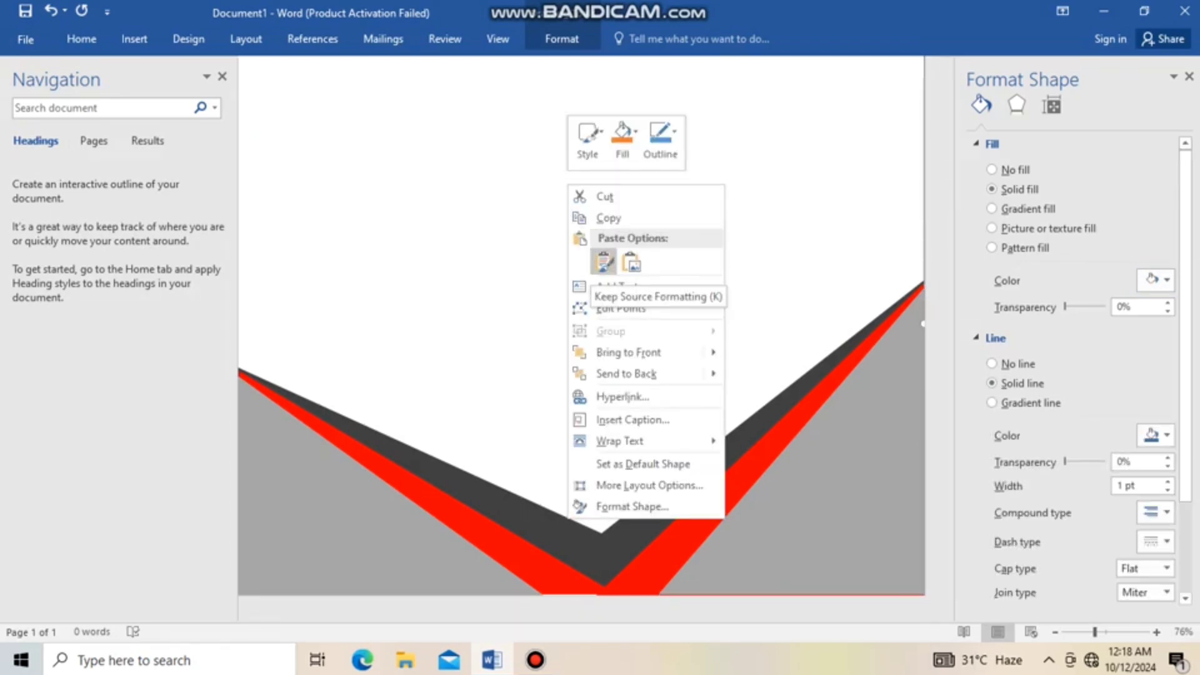
left_click(603, 262)
left_click_drag(400, 213, 458, 277)
left_click_drag(464, 326, 464, 227)
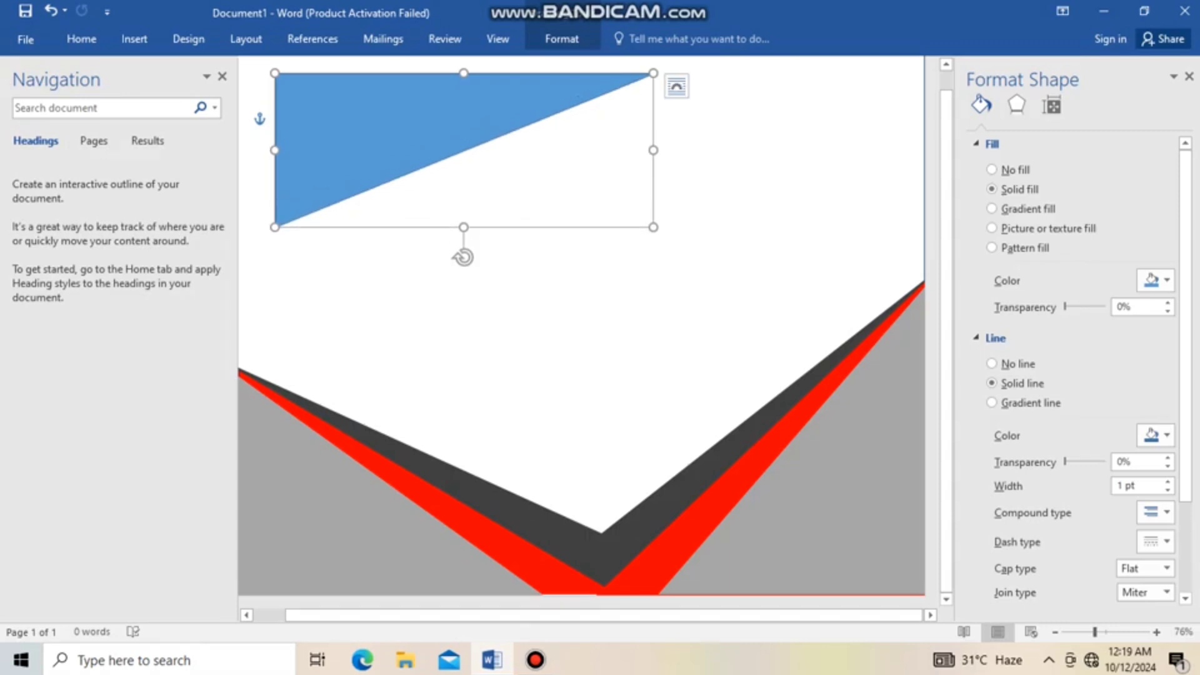
left_click_drag(653, 150, 722, 150)
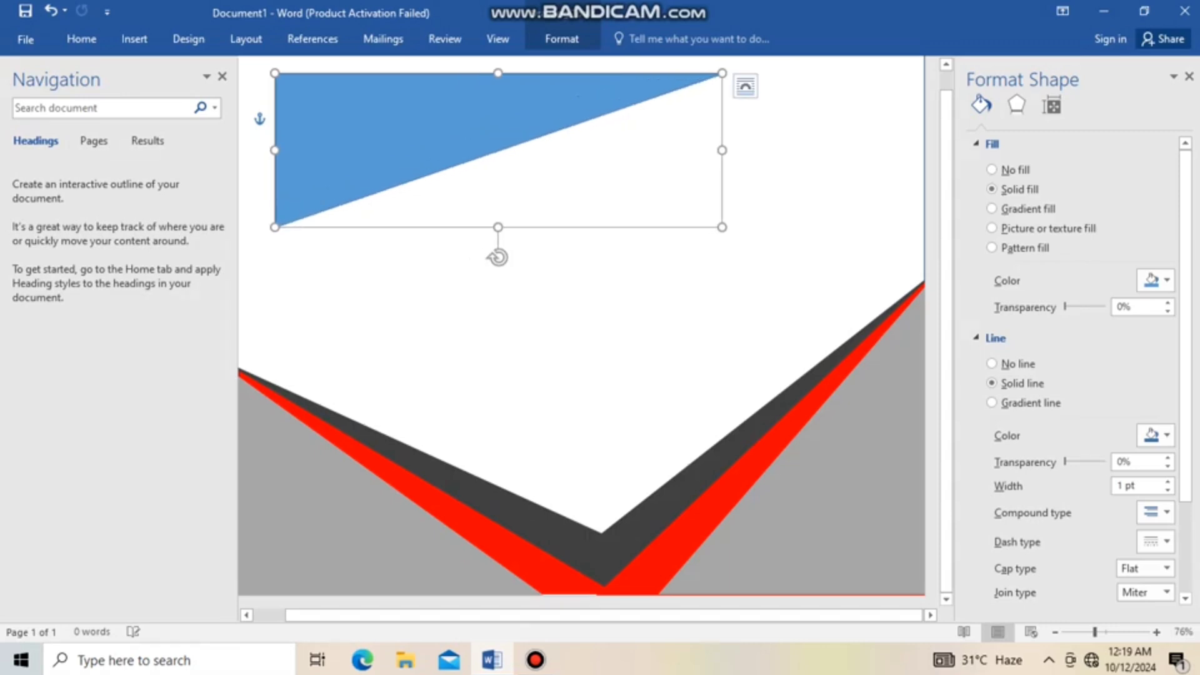
left_click_drag(437, 119, 316, 103)
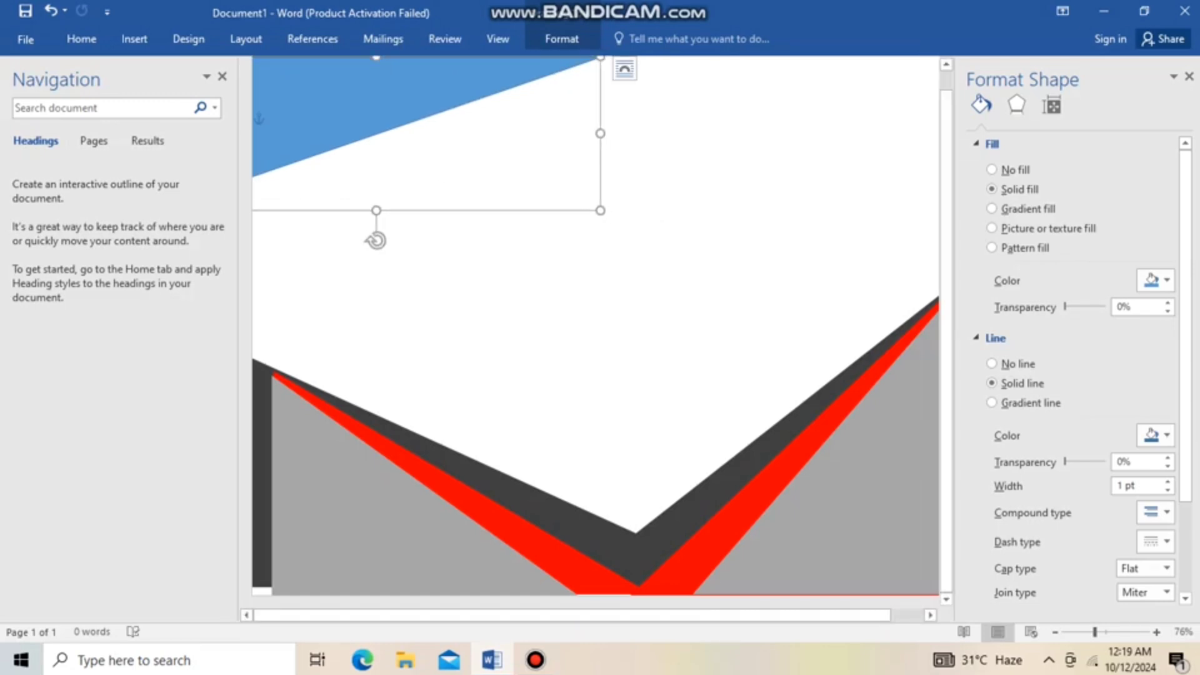
left_click_drag(316, 102, 305, 102)
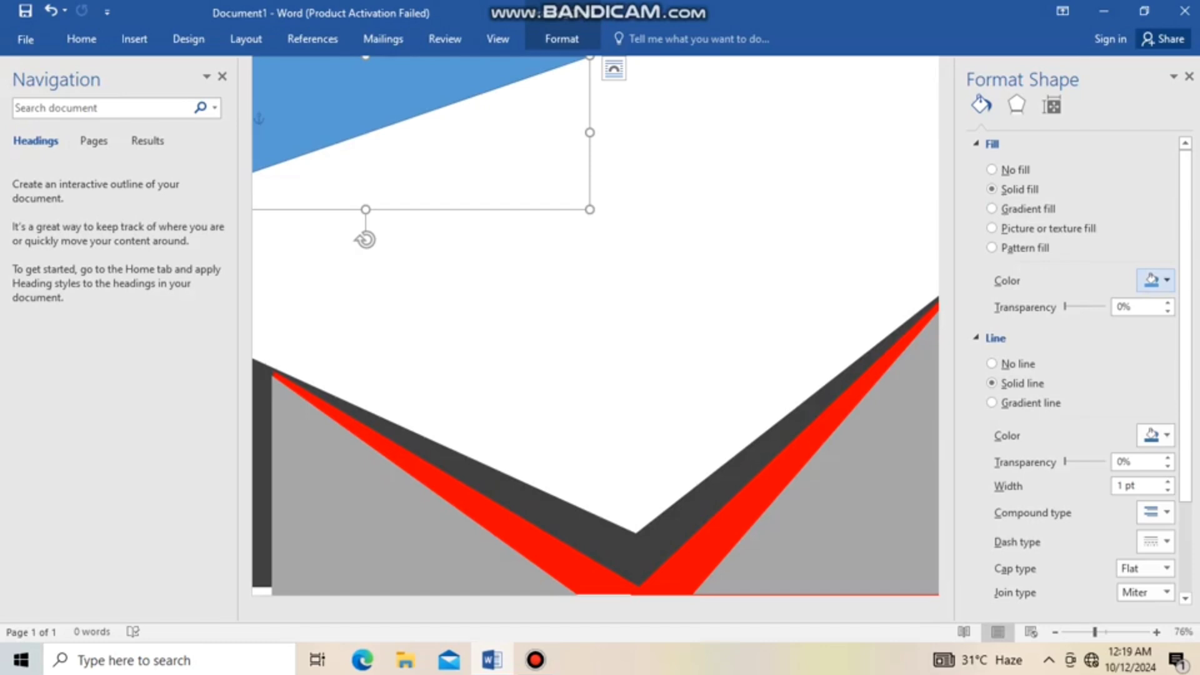
Give the top-left triangle a black fill at 90% transparency and remove its outline
left_click(1155, 280)
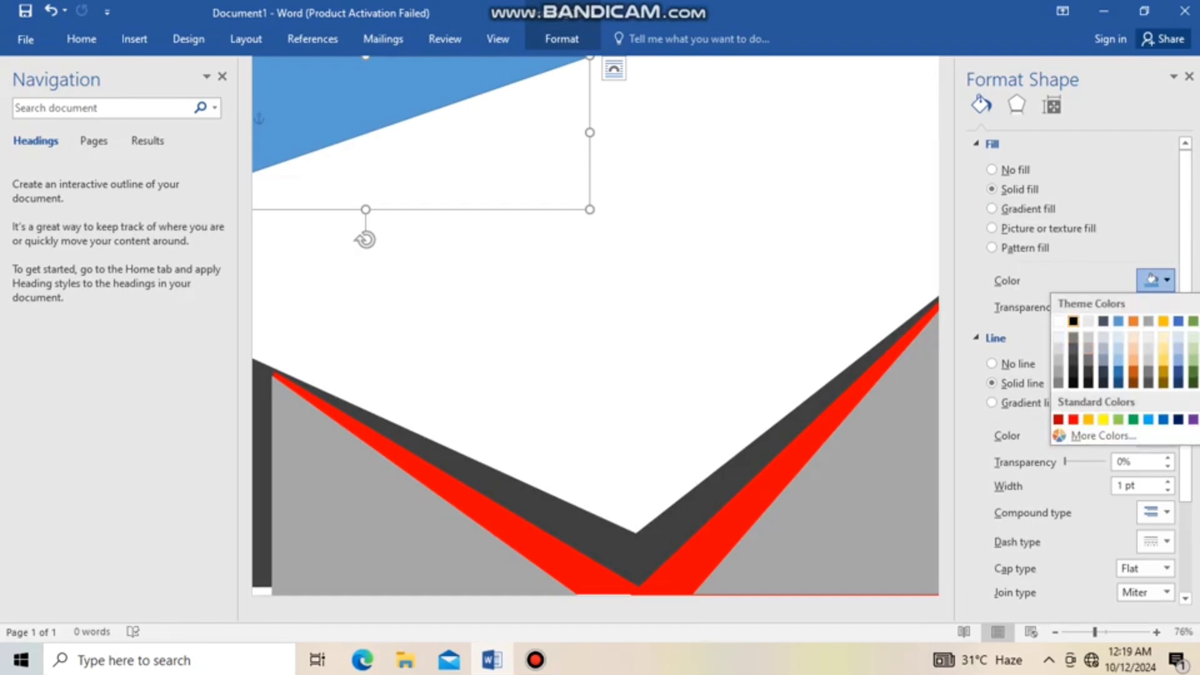
left_click(1073, 321)
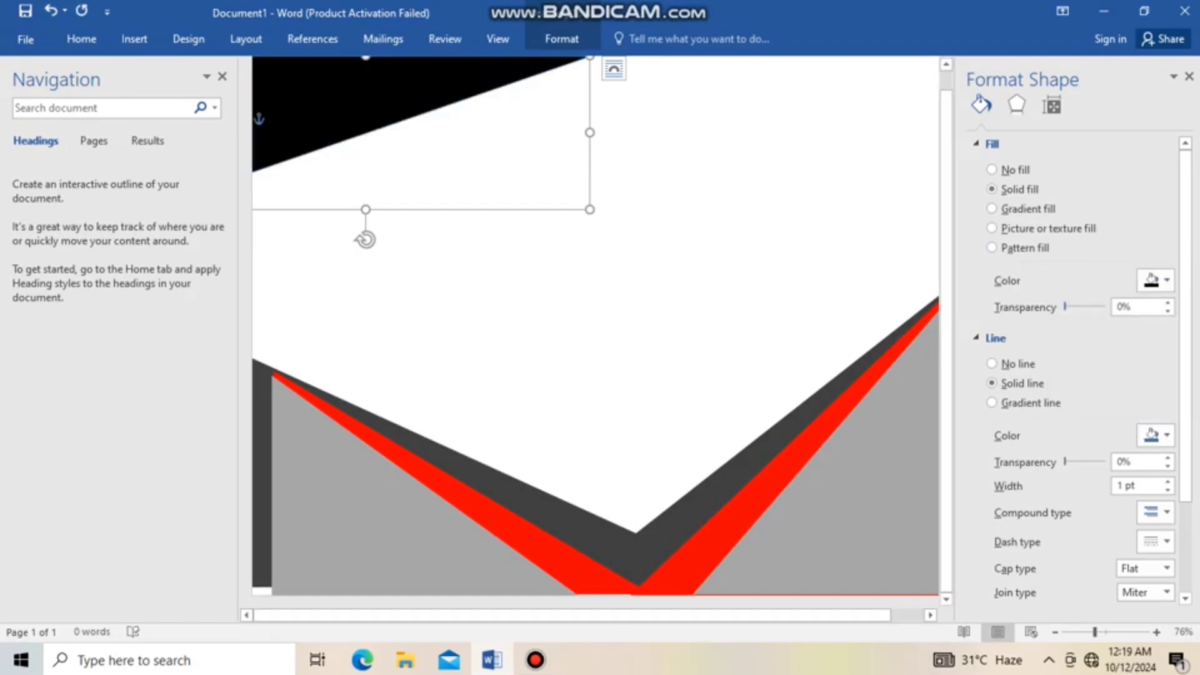
left_click_drag(1065, 306, 1101, 307)
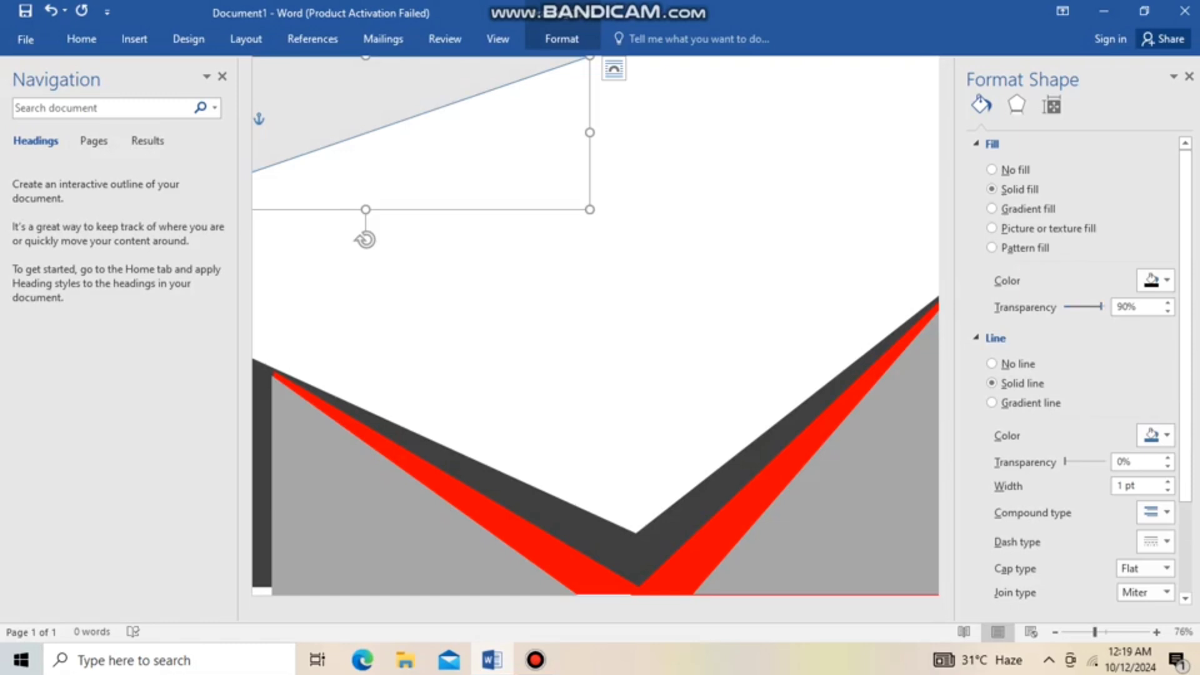
left_click(991, 363)
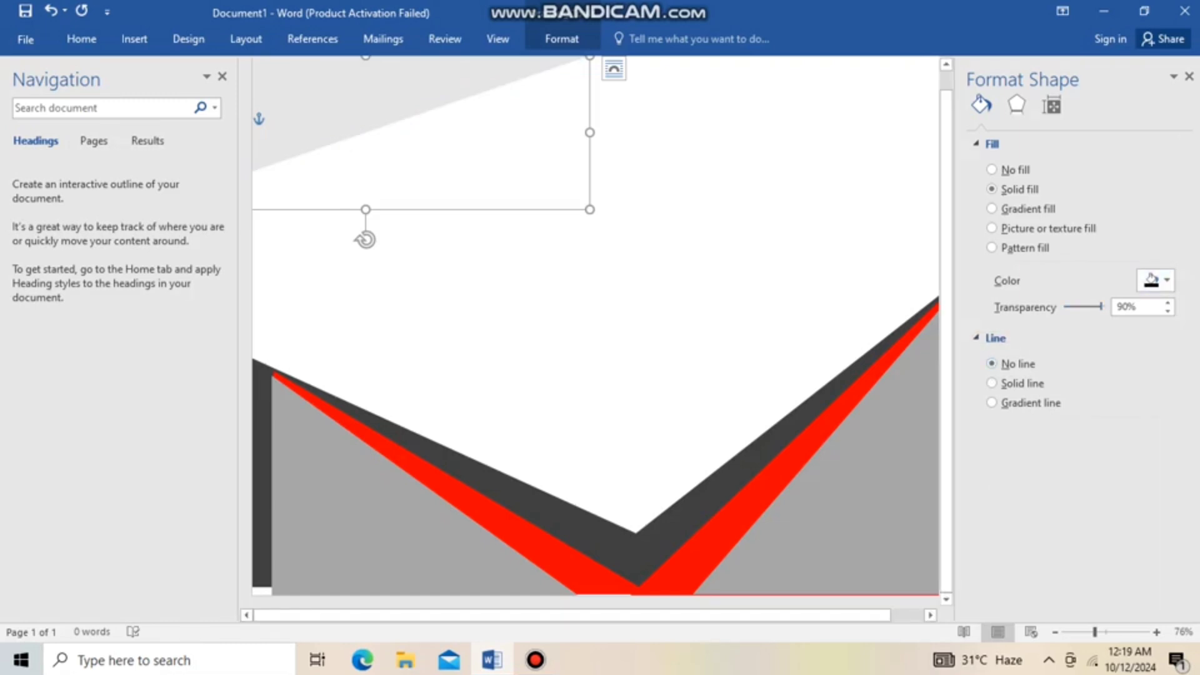
Paste another triangle copy, flip it into a mirrored shape, and stretch it across the page's top-right corner
right_click(759, 257)
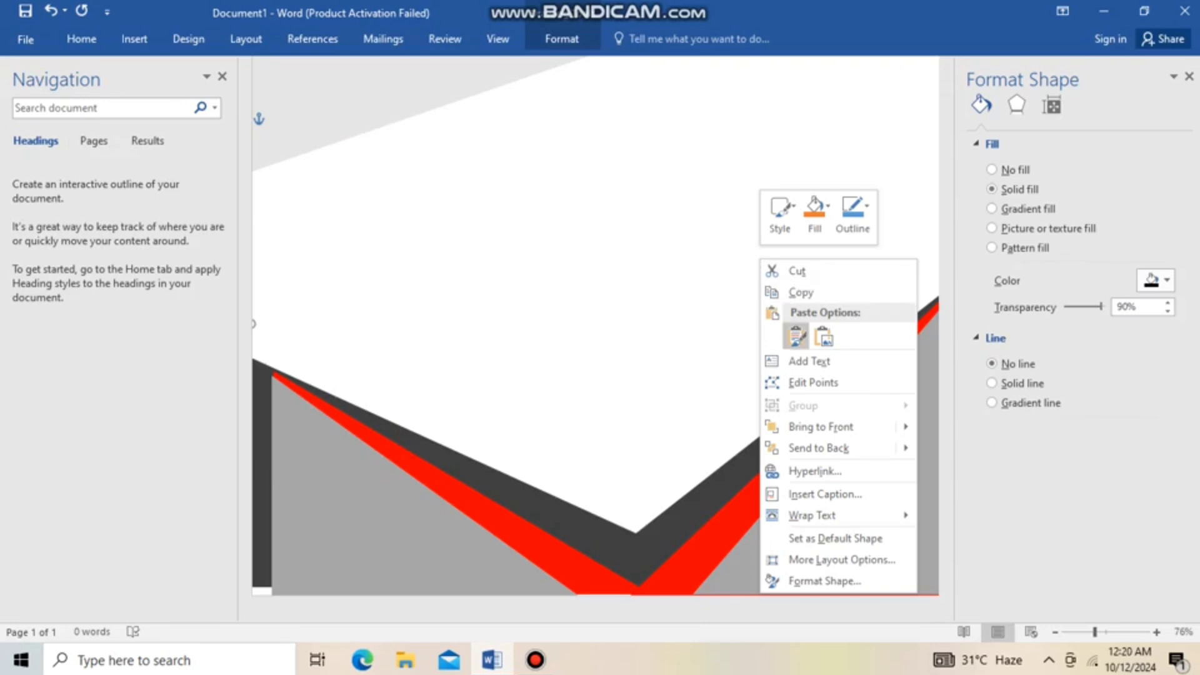
left_click(796, 338)
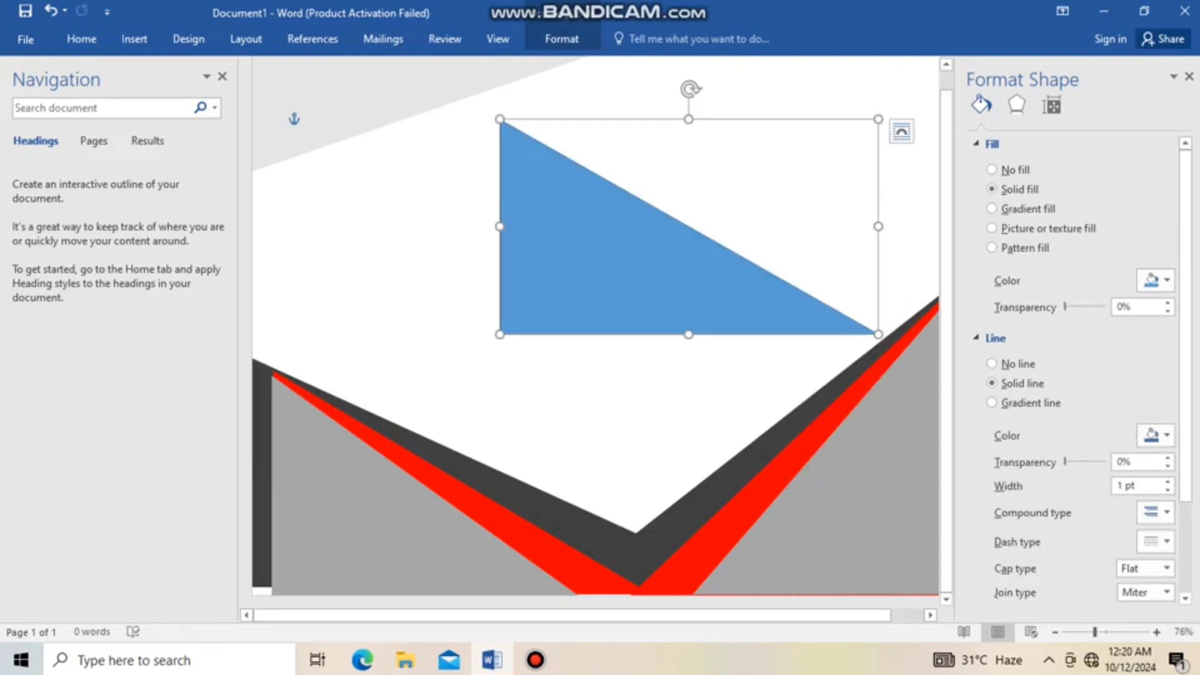
left_click_drag(688, 335, 688, 88)
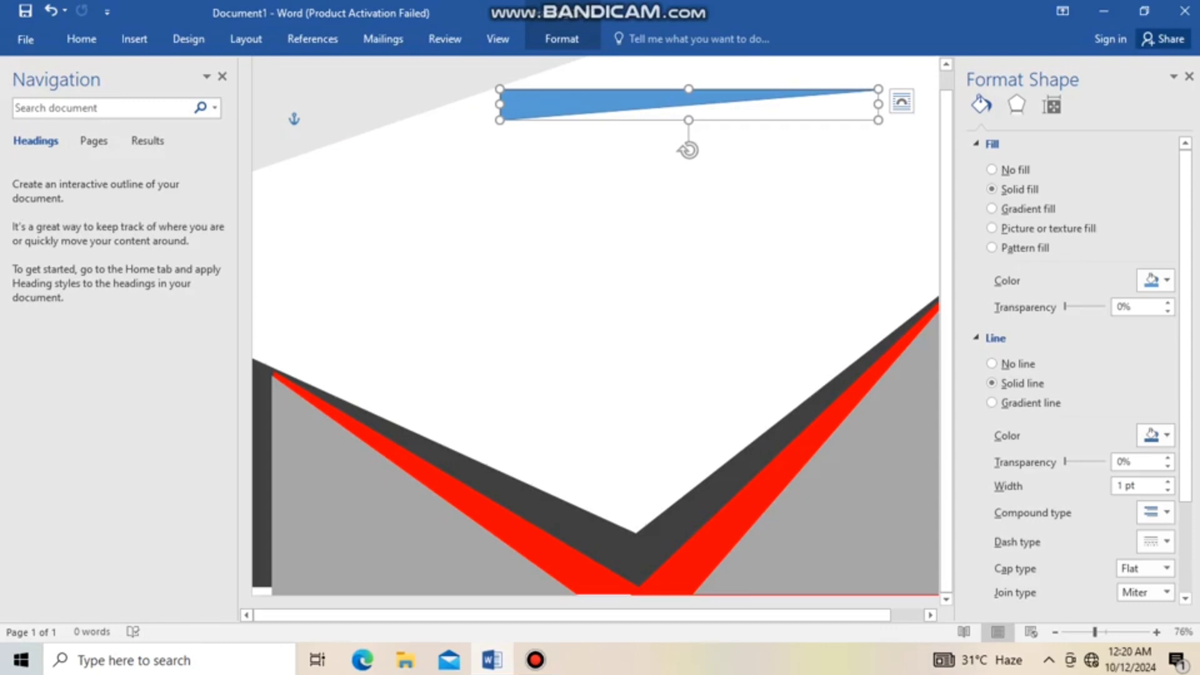
left_click_drag(878, 104, 345, 104)
left_click_drag(463, 100, 743, 228)
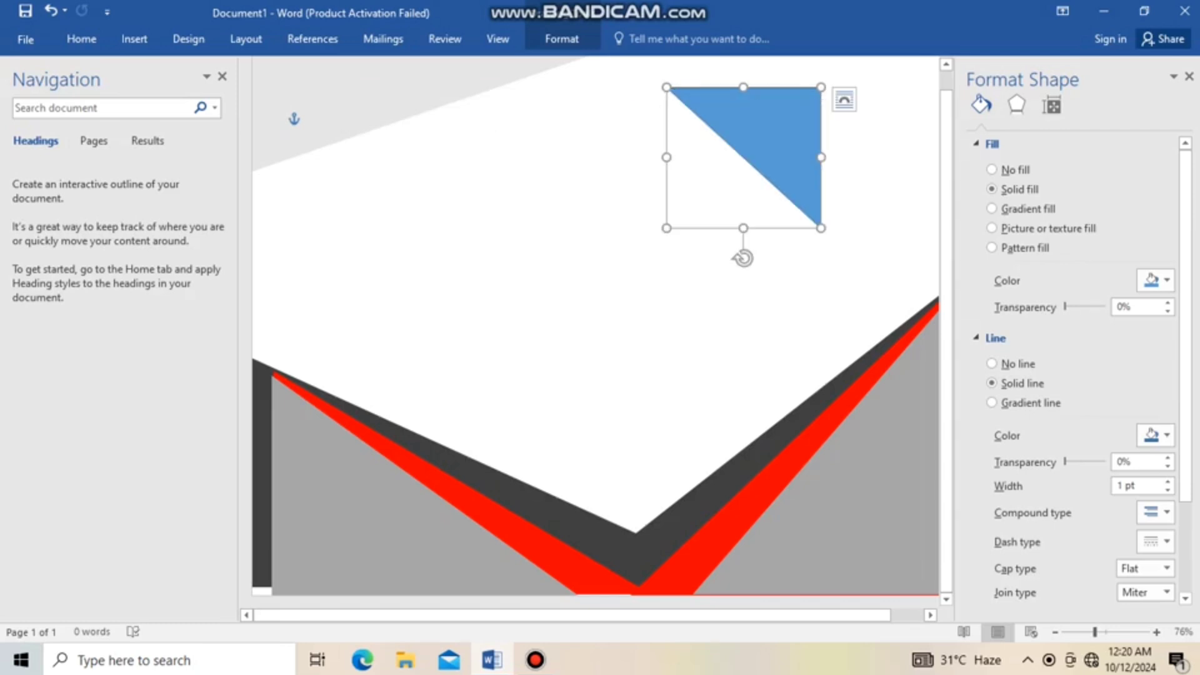
left_click_drag(773, 134, 890, 113)
key("Up")
key("Up")
key("Up")
key("Up")
key("Up")
key("Up")
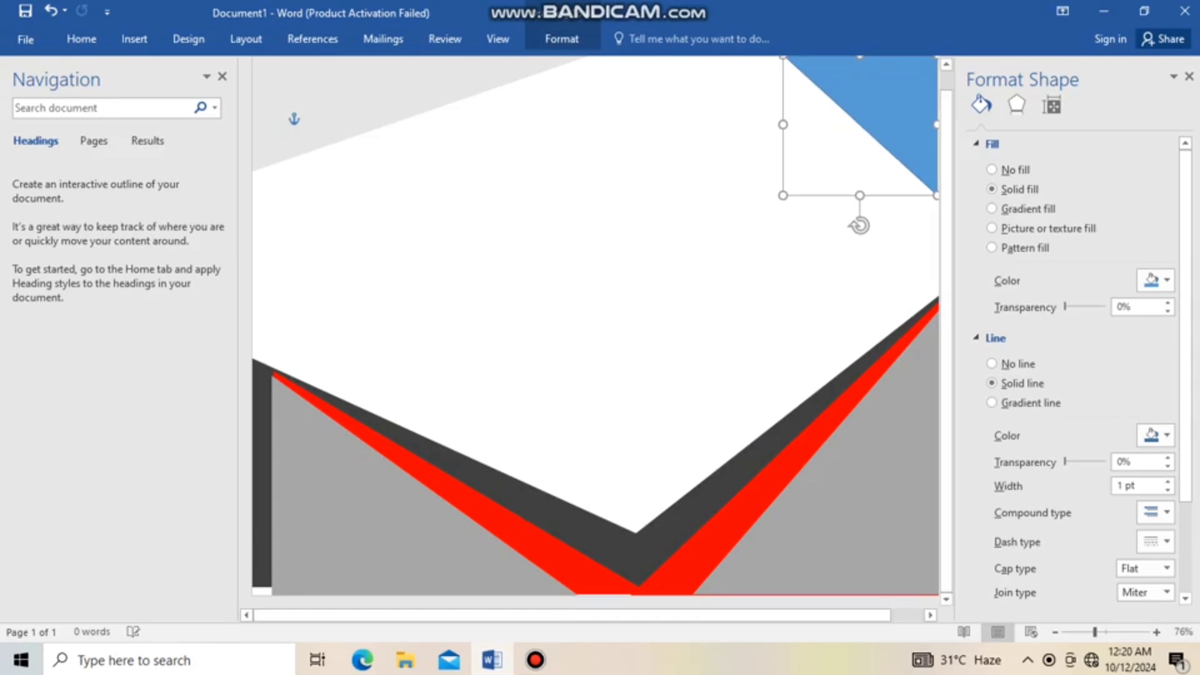
left_click_drag(783, 125, 580, 125)
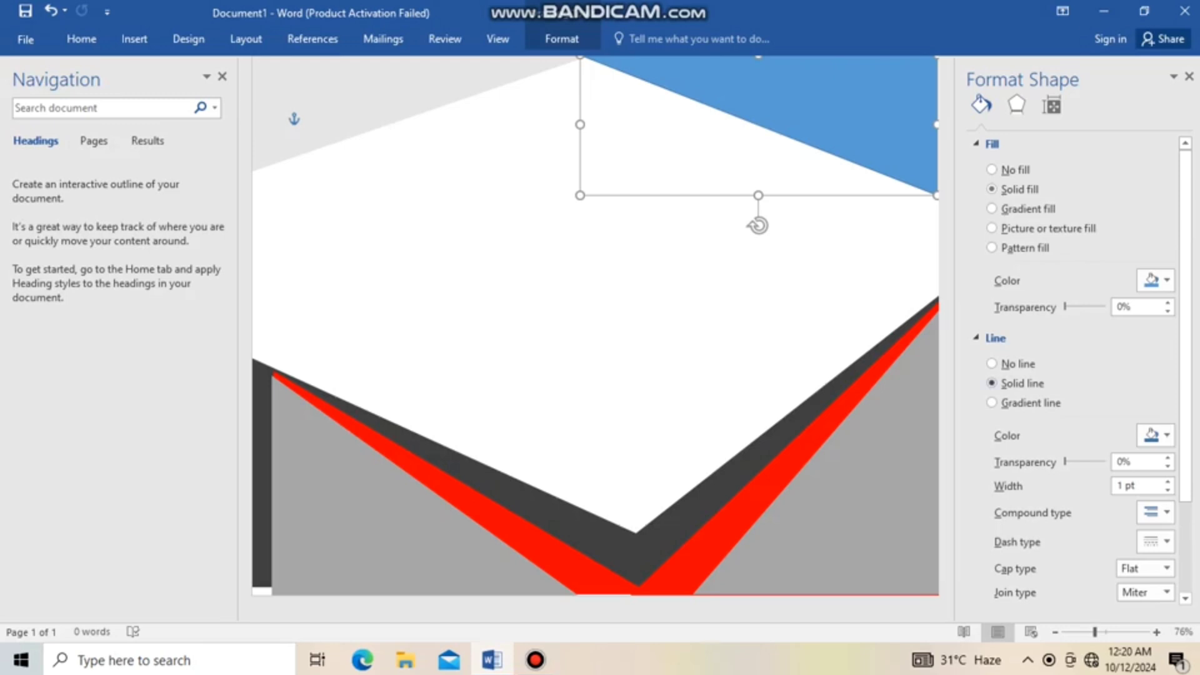
Remove the top-right triangle's outline and give it a black fill at 87% transparency
left_click(992, 364)
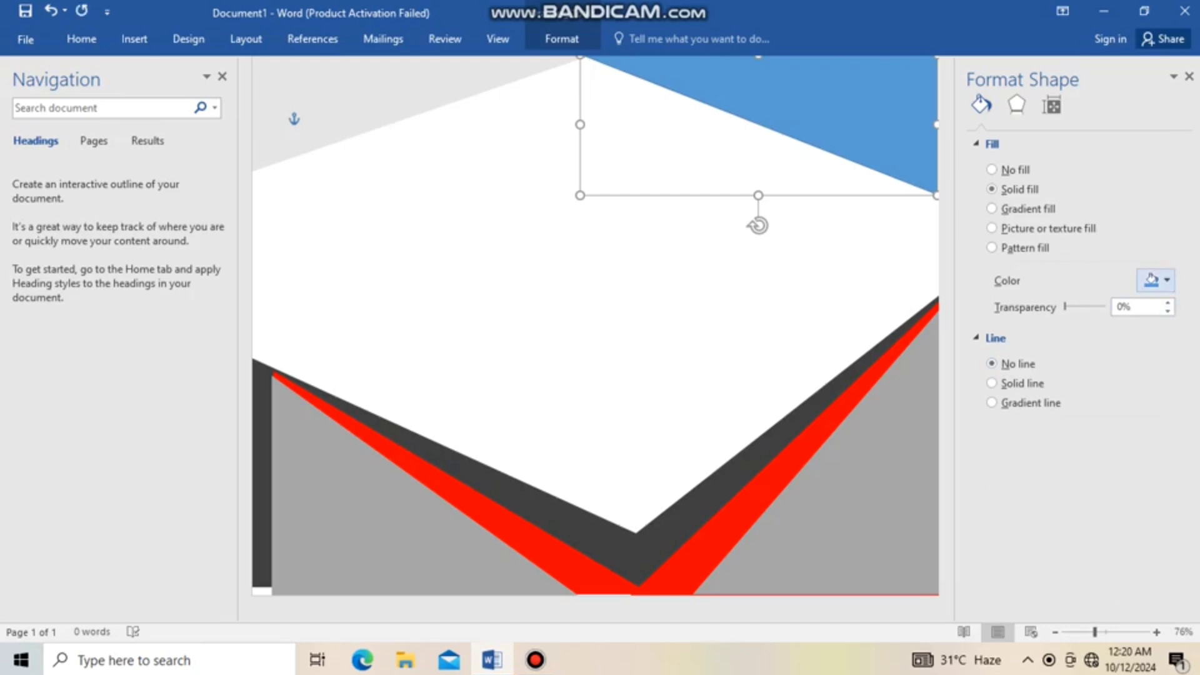
left_click(1166, 280)
left_click(1074, 321)
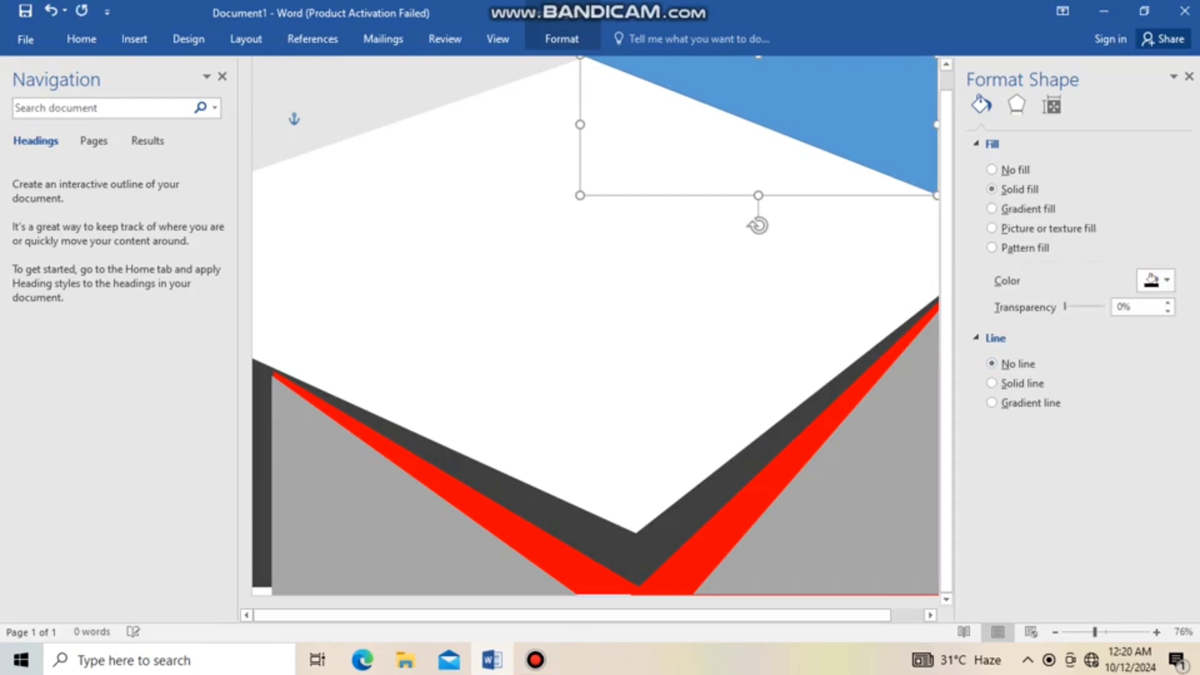
left_click_drag(1064, 306, 1100, 307)
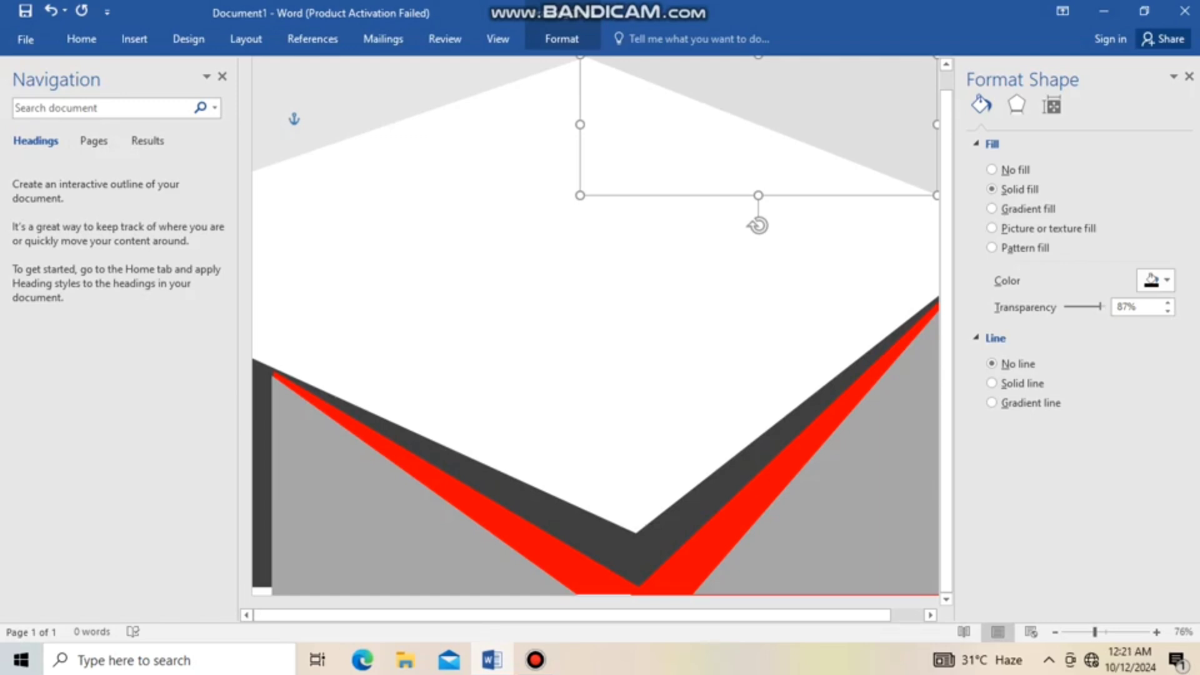
Insert a star shape from Stars and Banners near the bottom point of the V
left_click(134, 39)
left_click(243, 87)
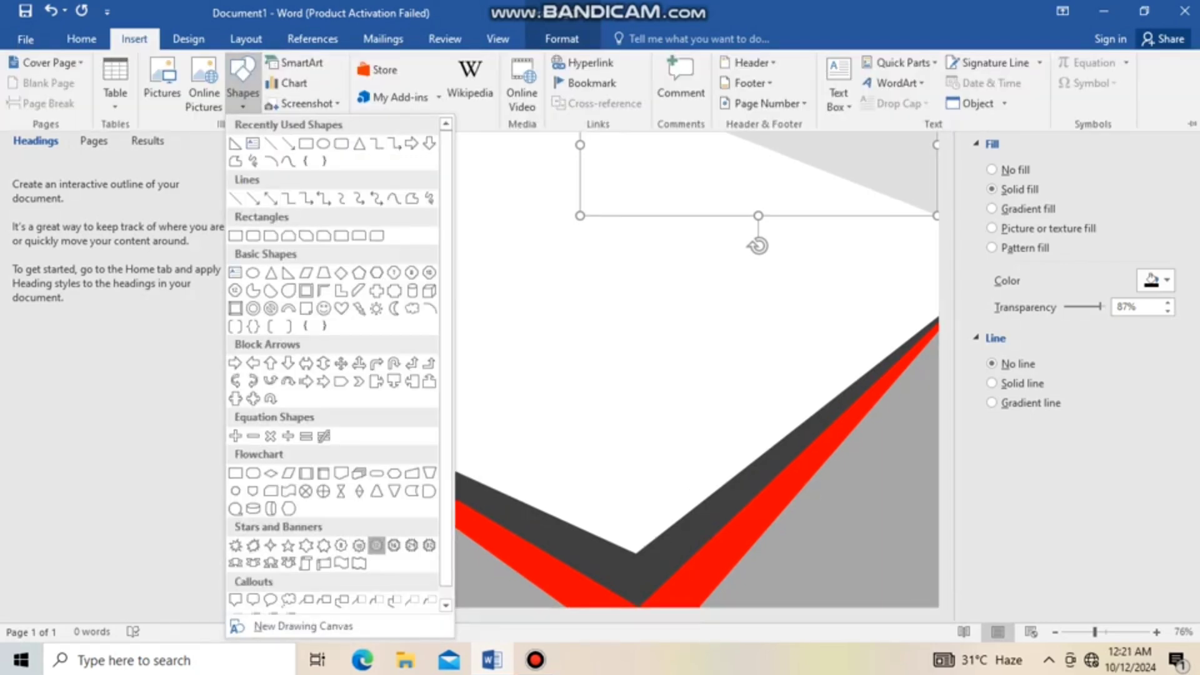
left_click(359, 545)
left_click(580, 472)
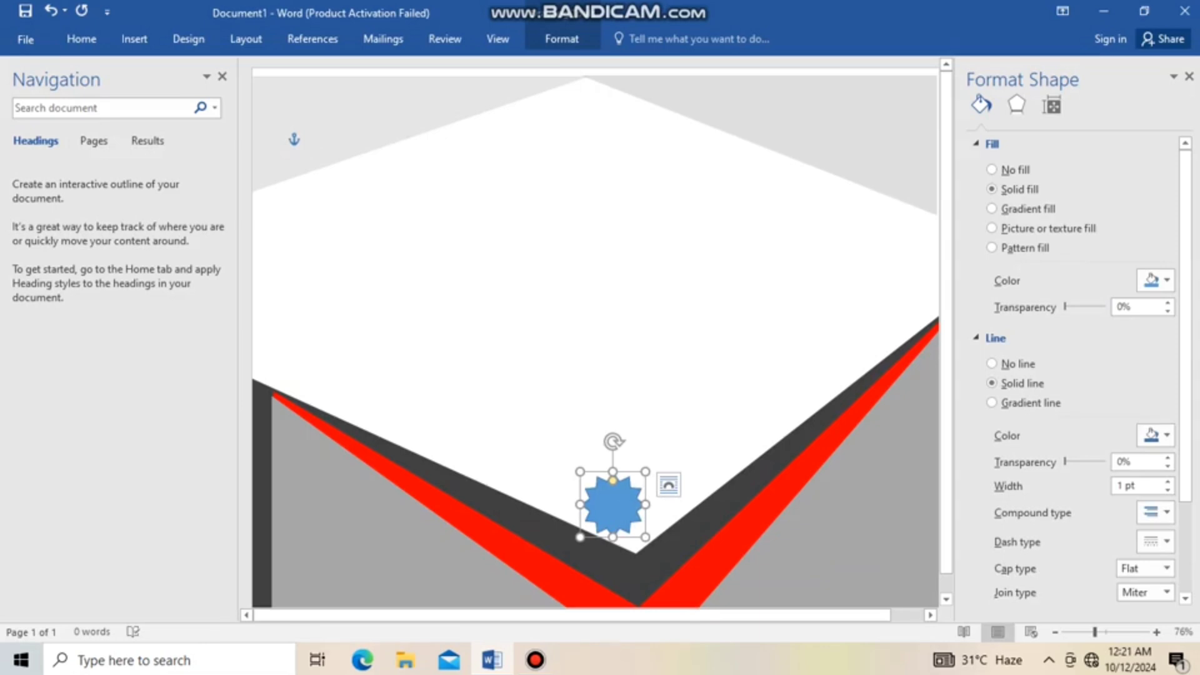
Enlarge the star and move it down onto the V's bottom point at the page's lower edge
left_click_drag(580, 536, 514, 537)
left_click_drag(579, 472, 580, 398)
left_click_drag(645, 467, 698, 467)
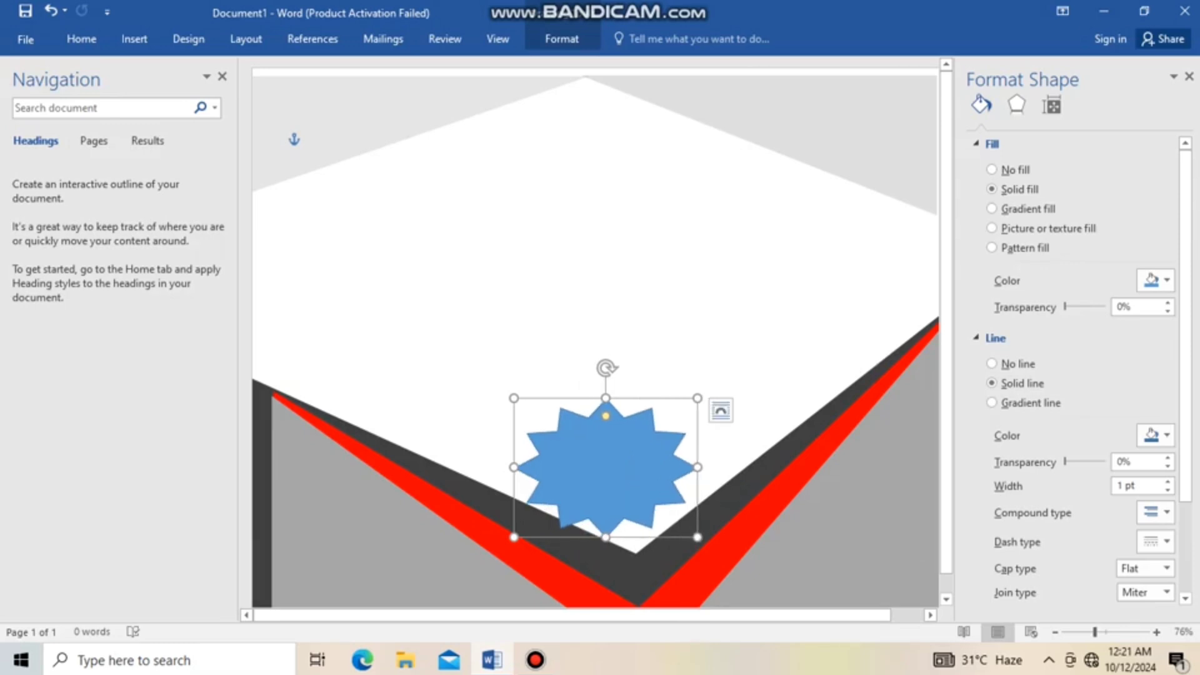
left_click_drag(606, 537, 605, 551)
left_click_drag(606, 475, 635, 533)
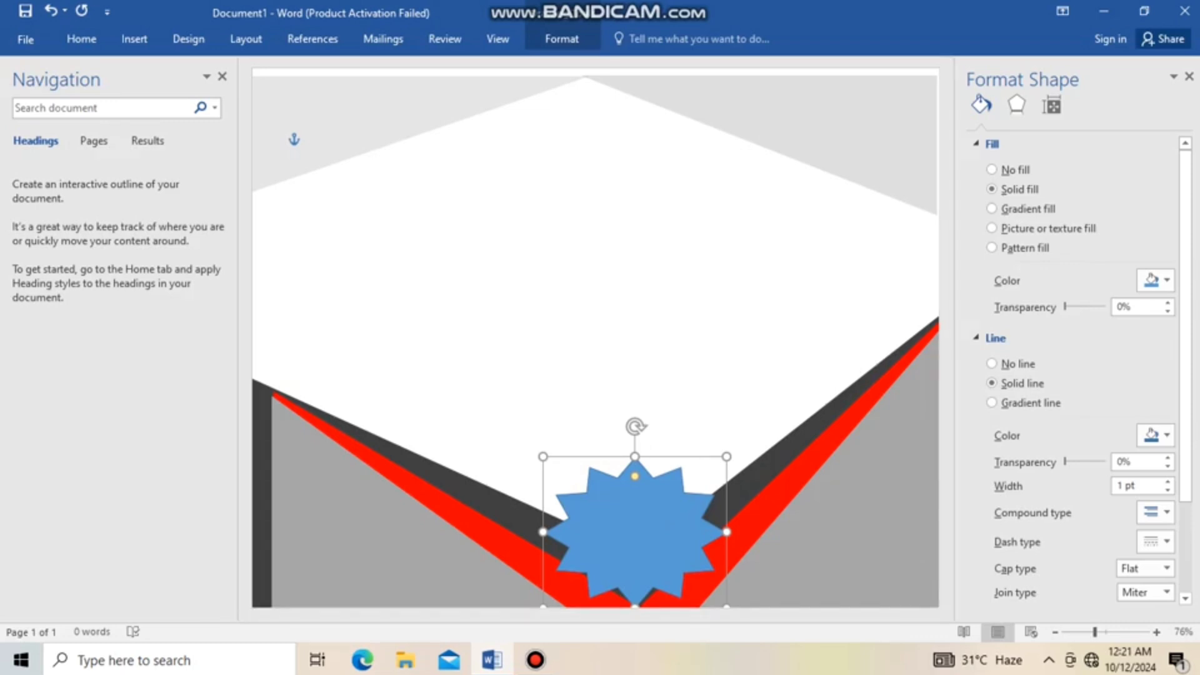
left_click_drag(635, 534, 635, 533)
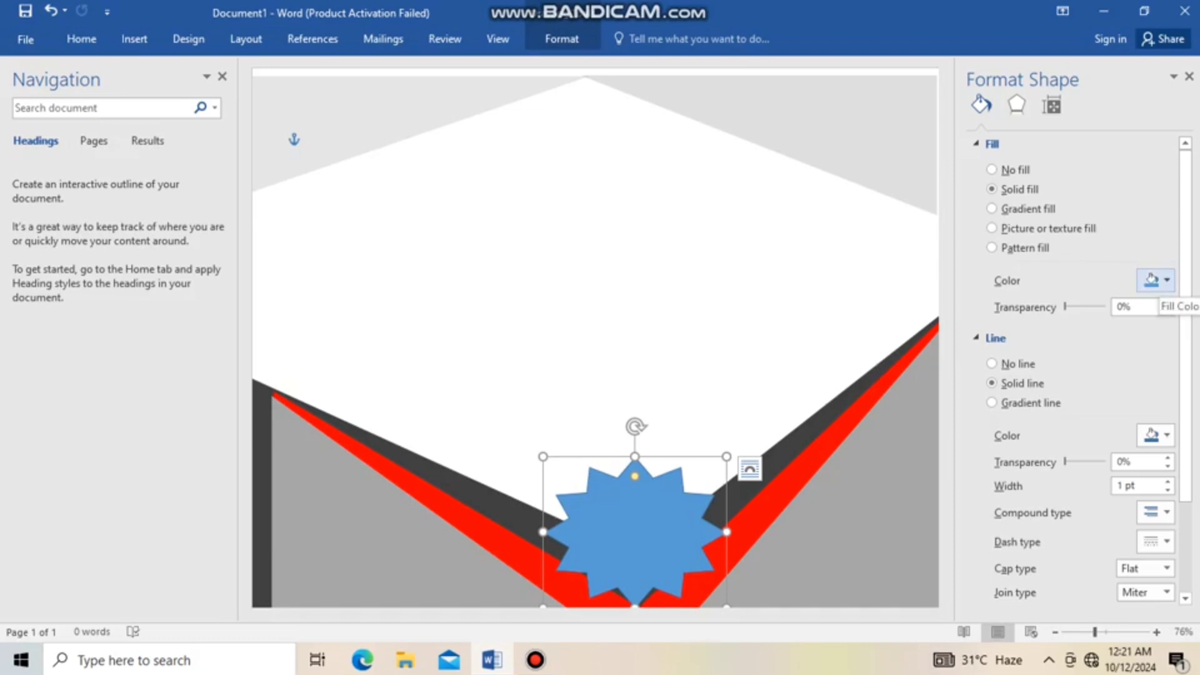
Remove the star's outline and fill it with standard orange
left_click(992, 364)
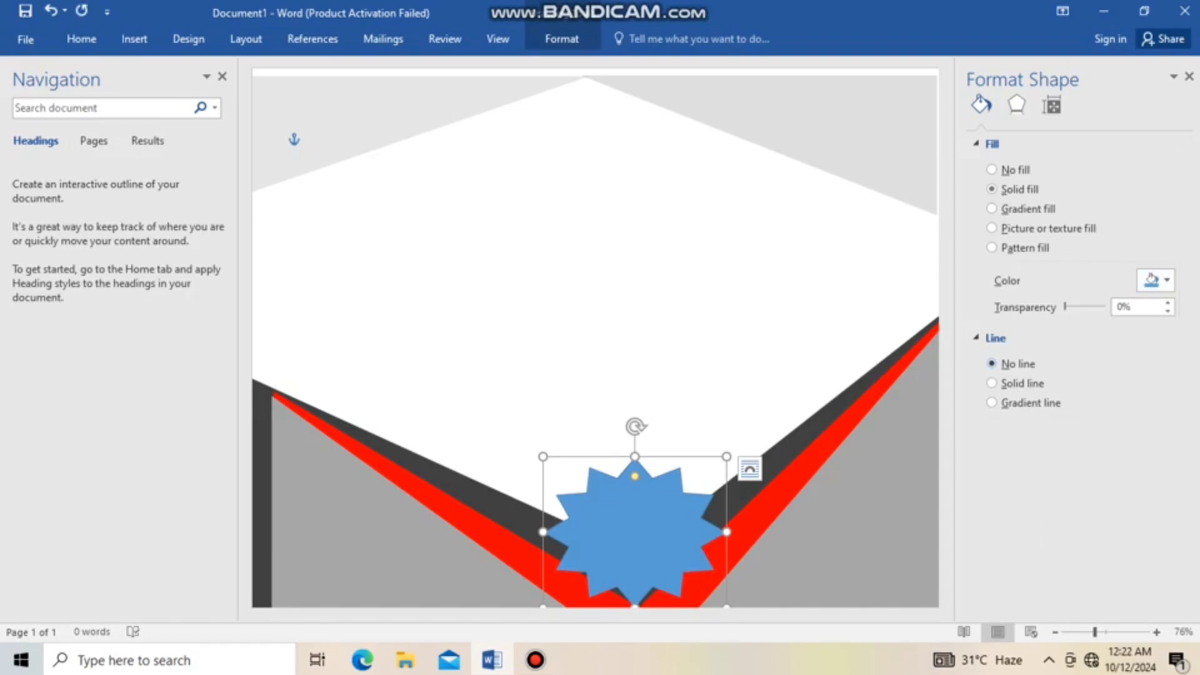
left_click(1156, 280)
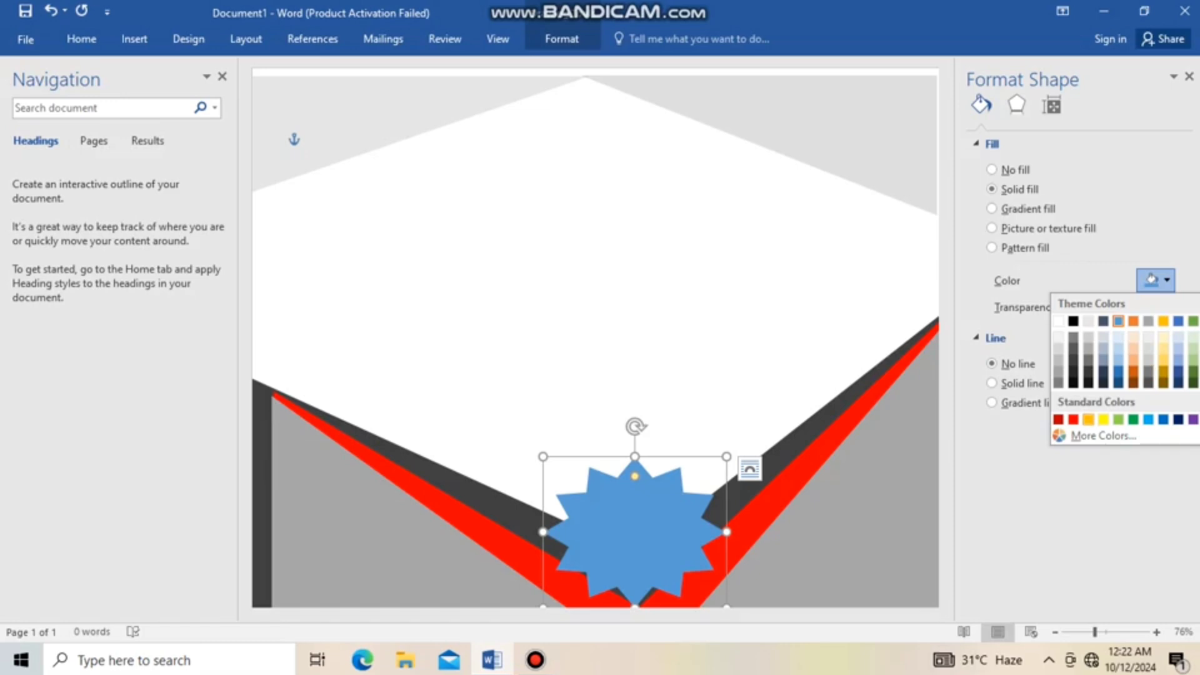
left_click(1089, 419)
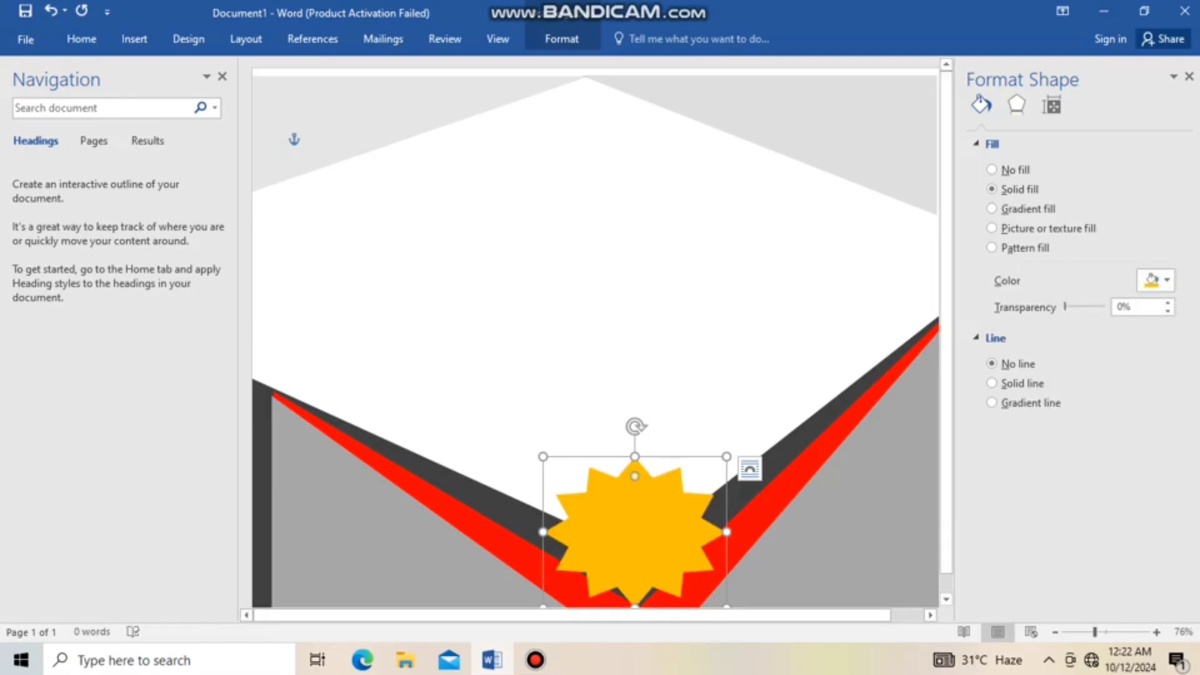
Insert an oval over the star's centre and resize it to fit inside the star
left_click(134, 39)
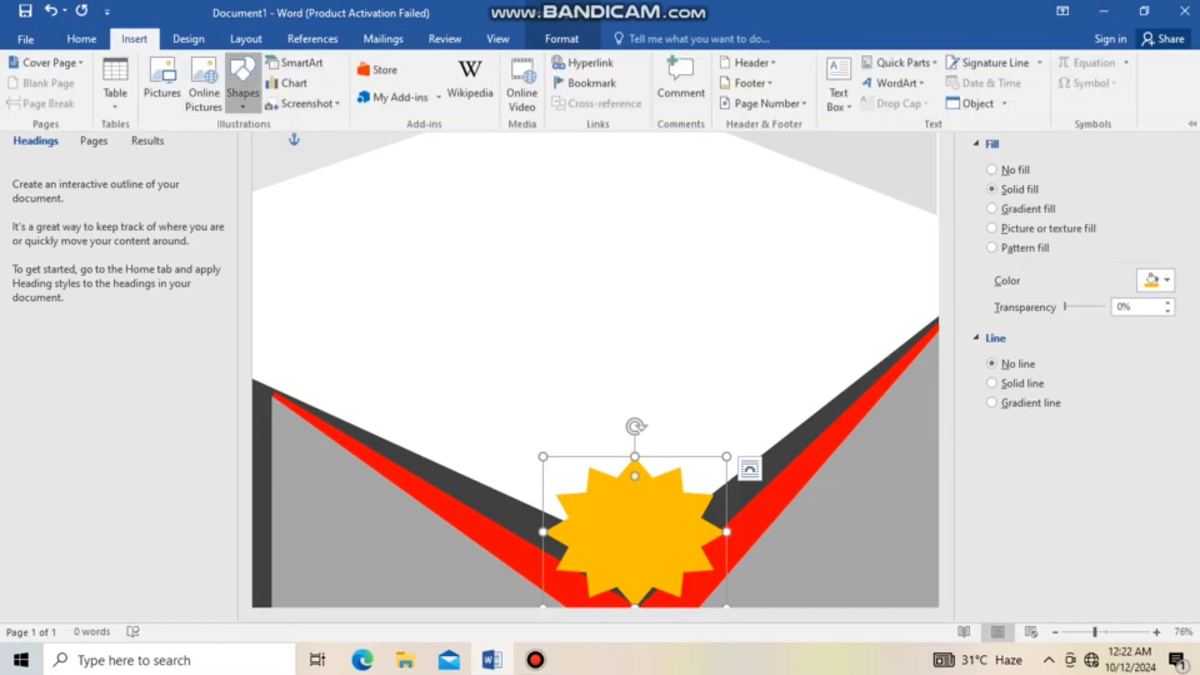
left_click(243, 82)
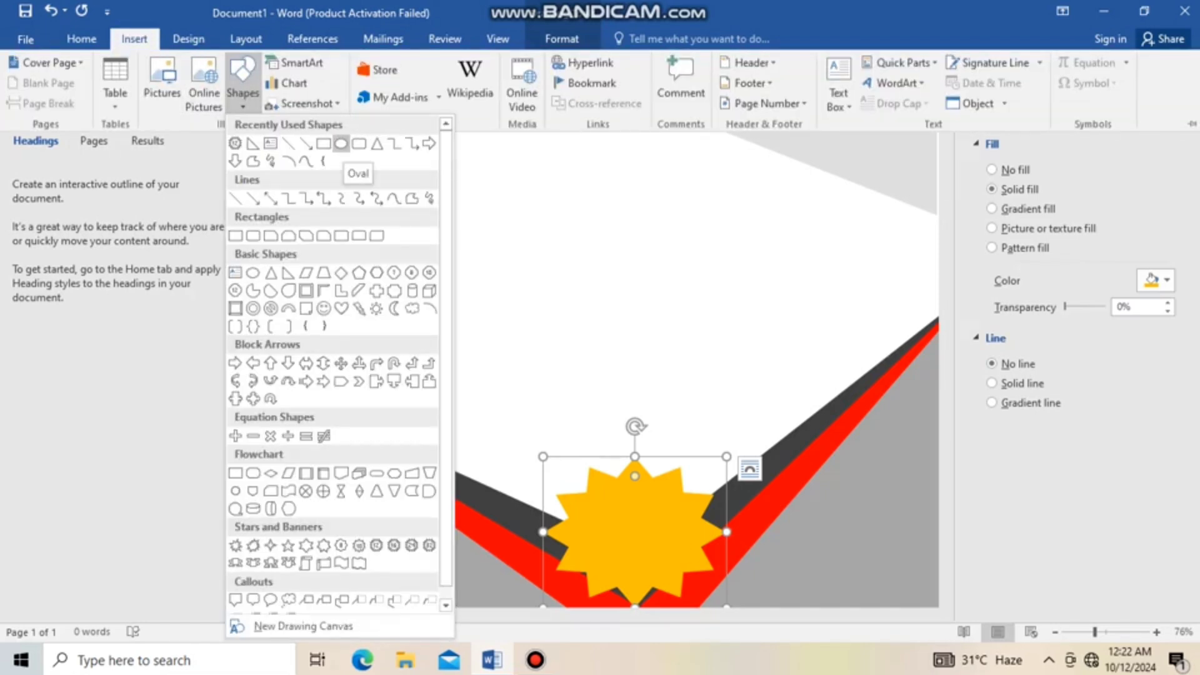
left_click(341, 144)
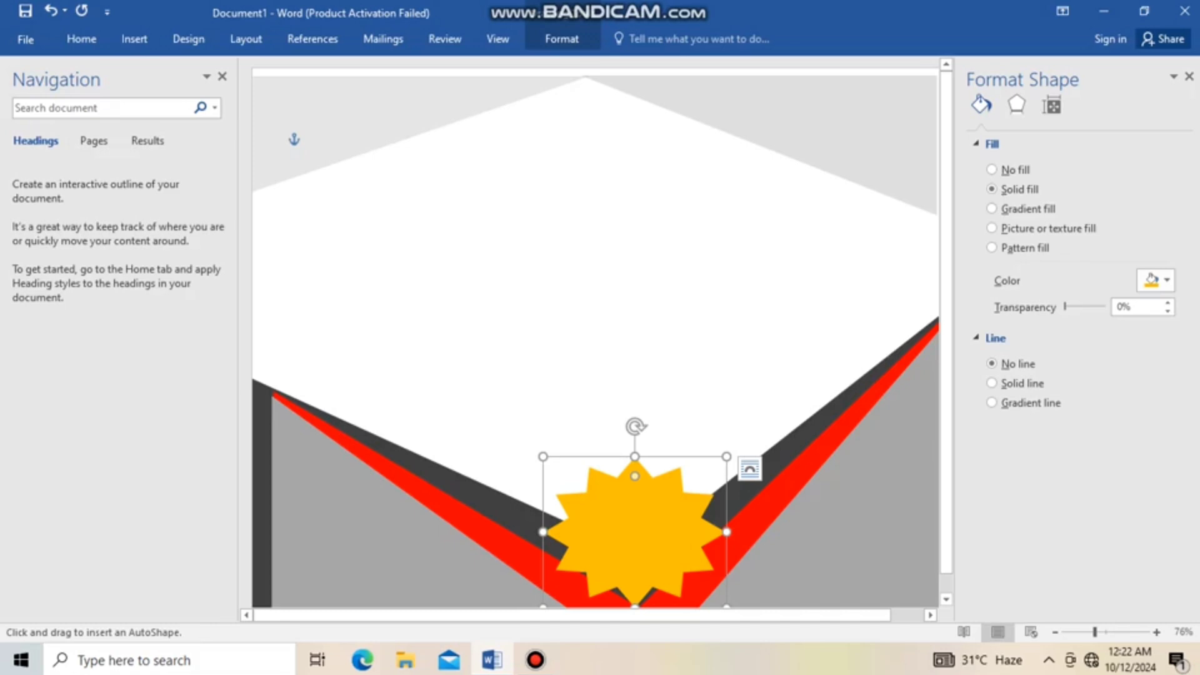
left_click(640, 507)
left_click_drag(673, 539, 582, 587)
left_click_drag(667, 540, 695, 539)
left_click_drag(638, 493, 638, 477)
left_click_drag(582, 532, 570, 532)
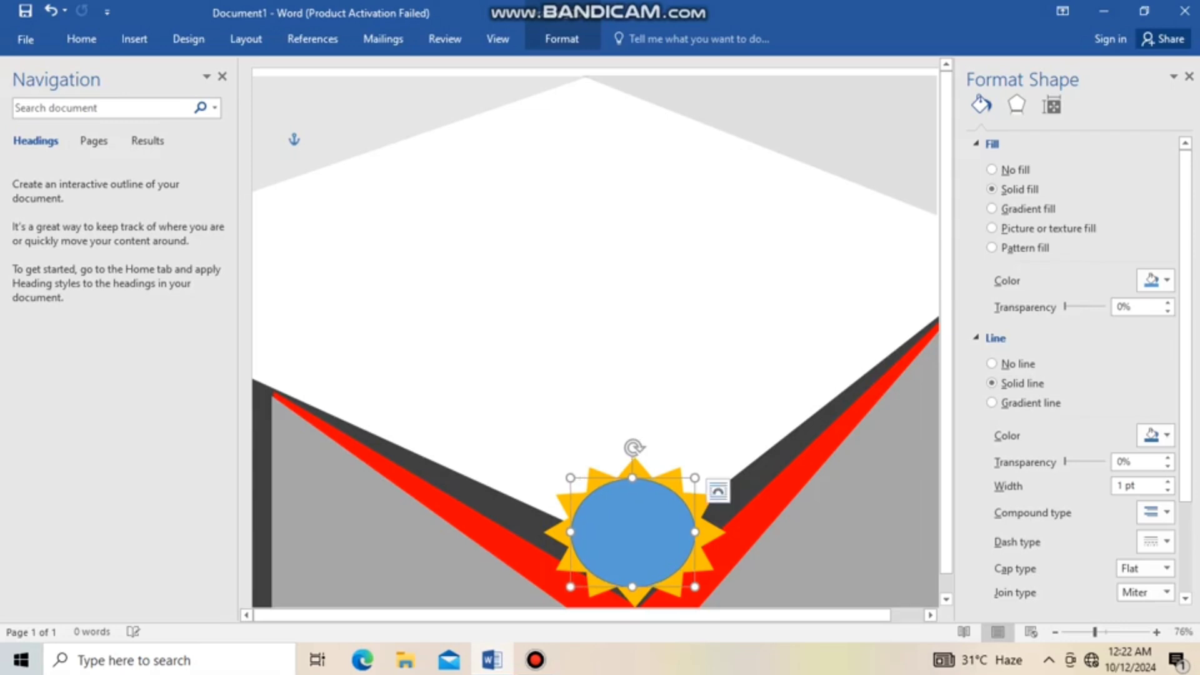
left_click_drag(695, 532, 701, 532)
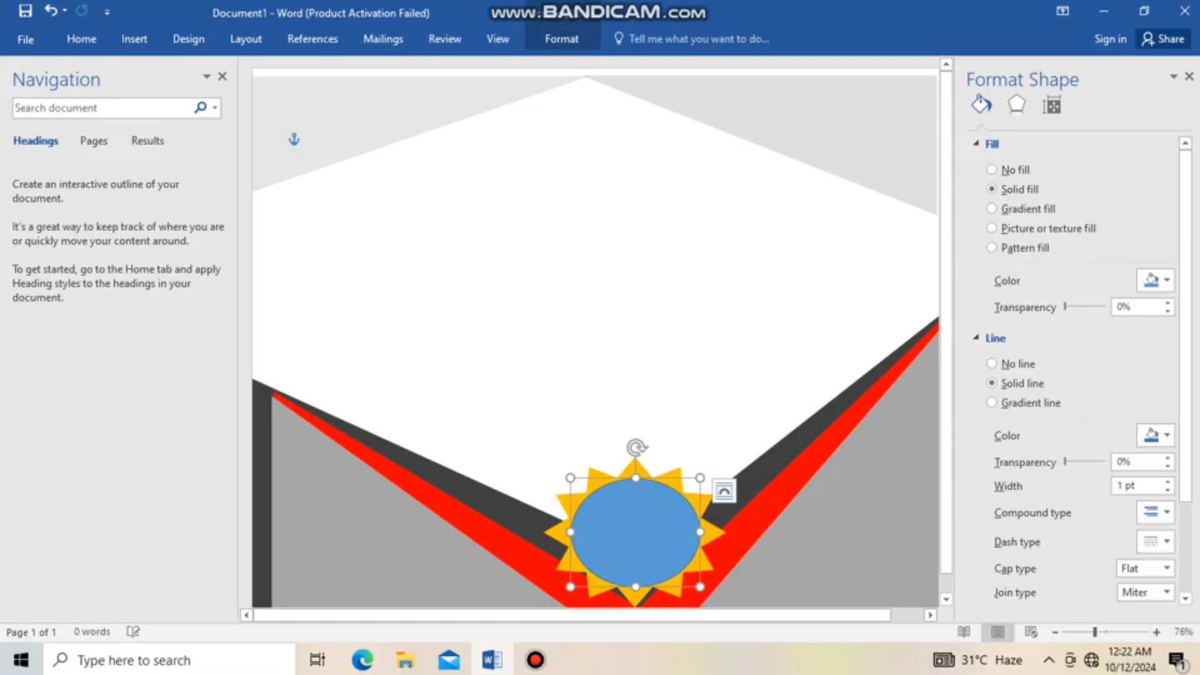
left_click_drag(635, 478, 636, 477)
Select the full-page background rectangle and fill it with a dark grey theme shade
left_click(631, 362)
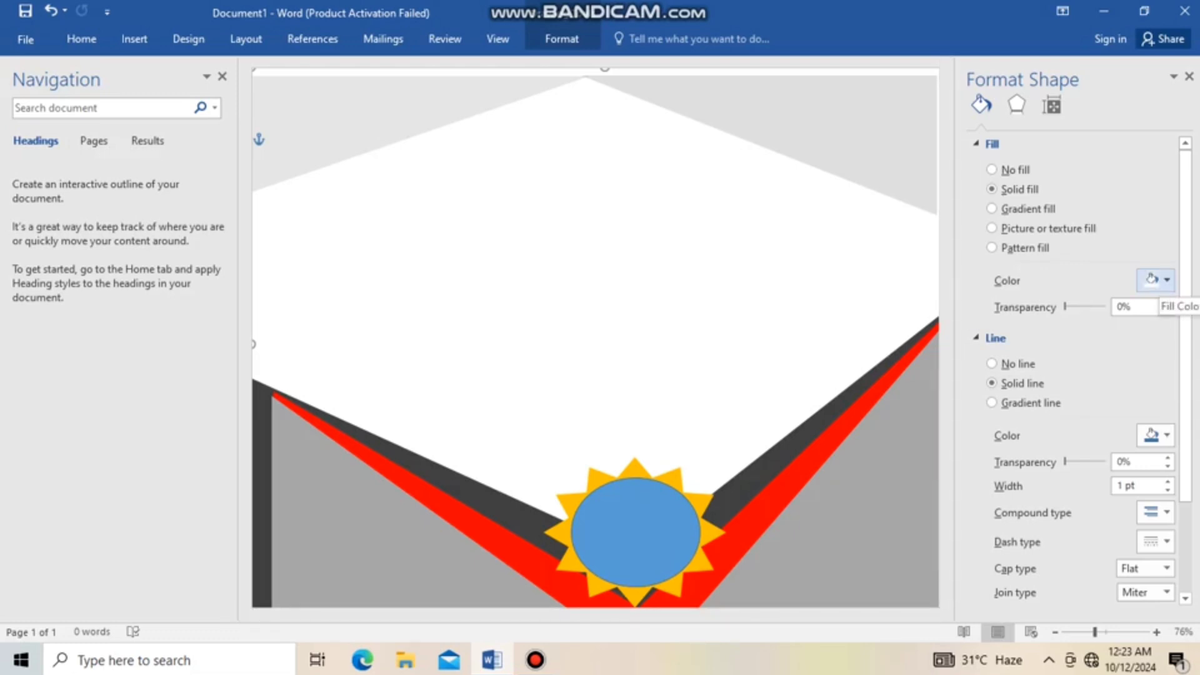
left_click(1157, 280)
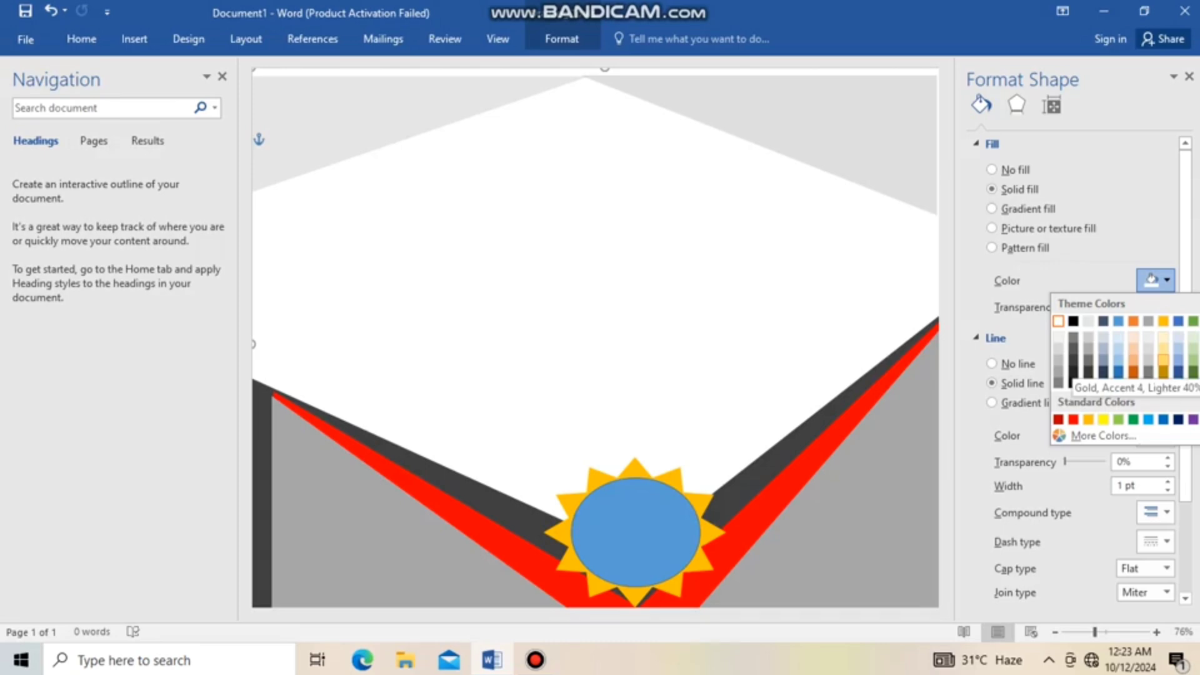
left_click(1088, 360)
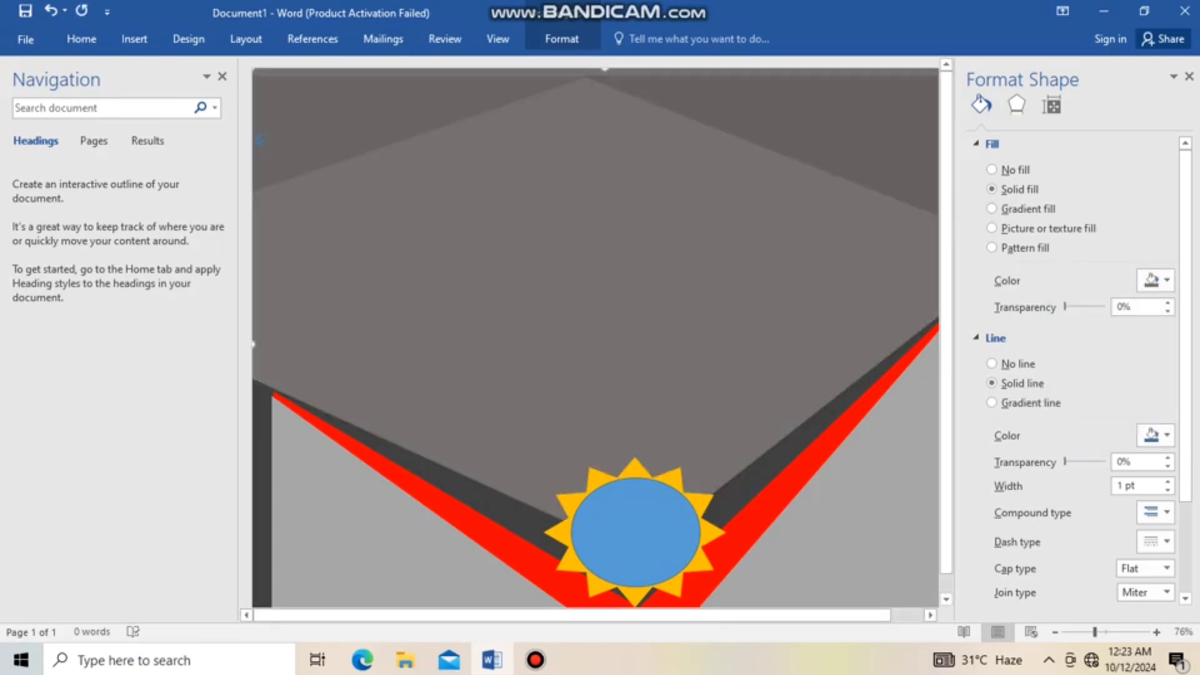
Undo the dark grey fill on the full-page background rectangle
key("ctrl+z")
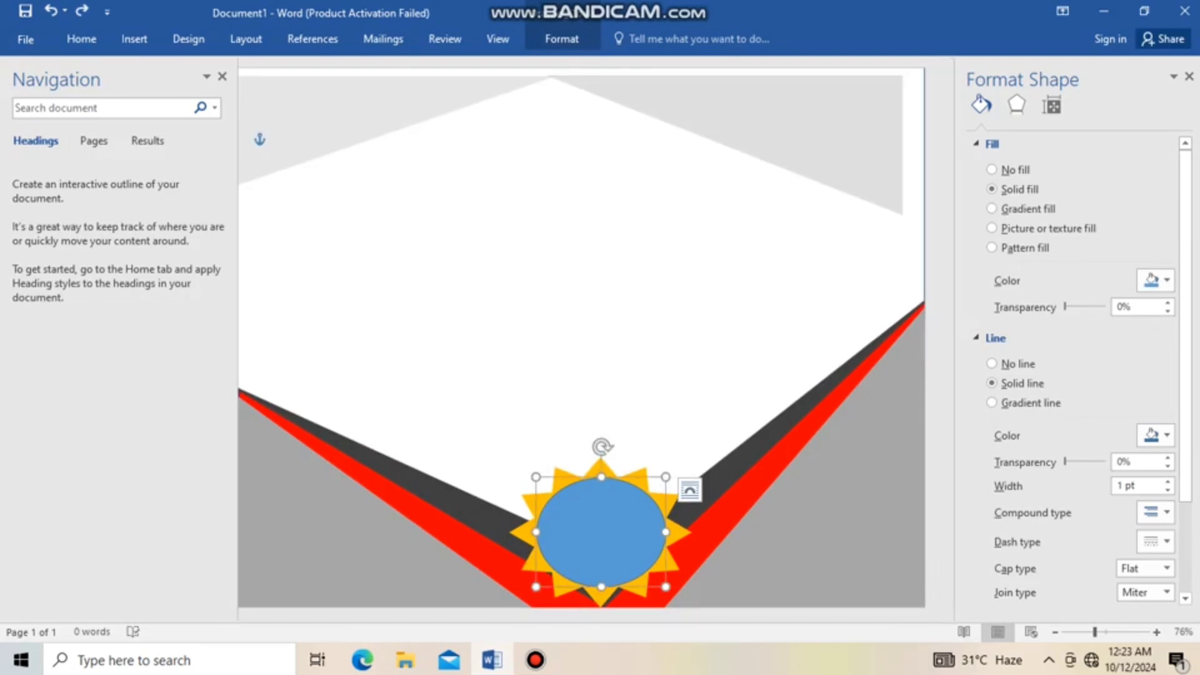
Fill the oval with the theme shade Black, Text 1, Lighter 50% and remove its outline
left_click(1166, 280)
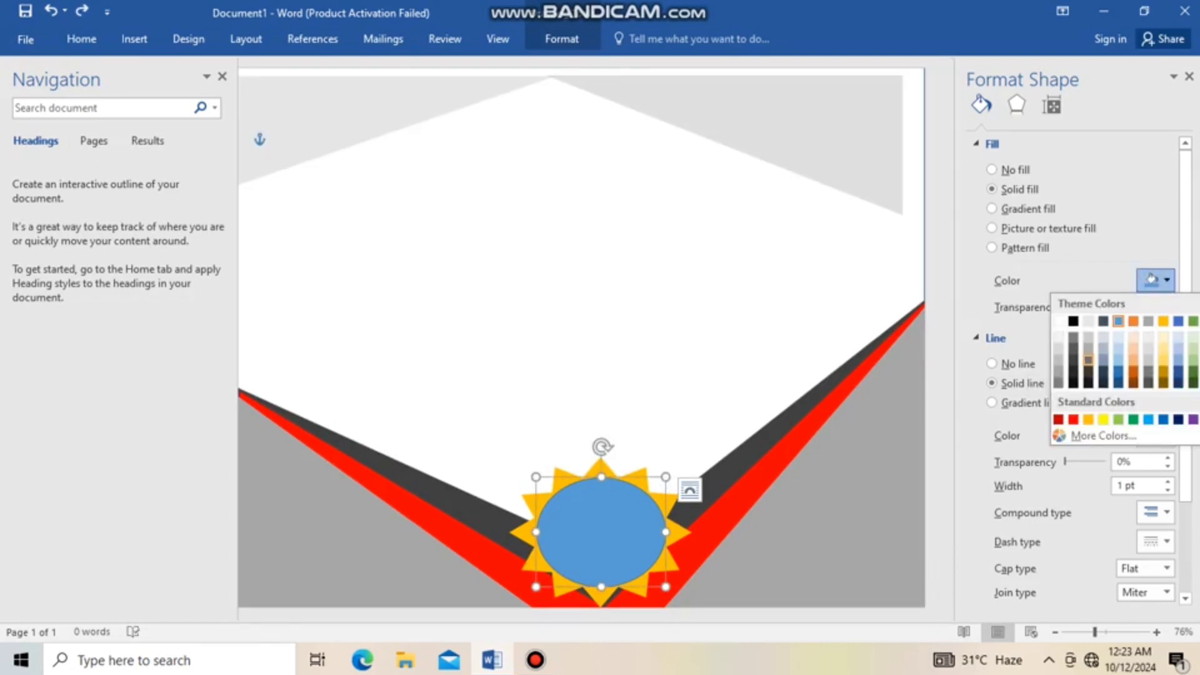
left_click(1088, 360)
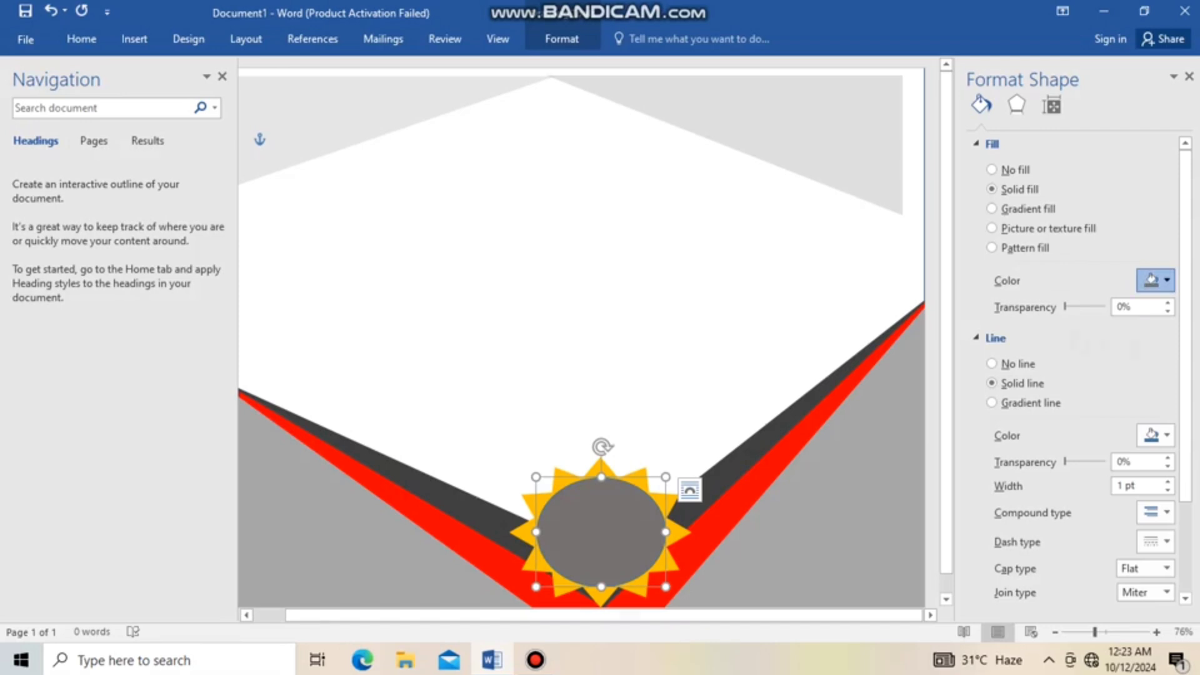
left_click(1167, 281)
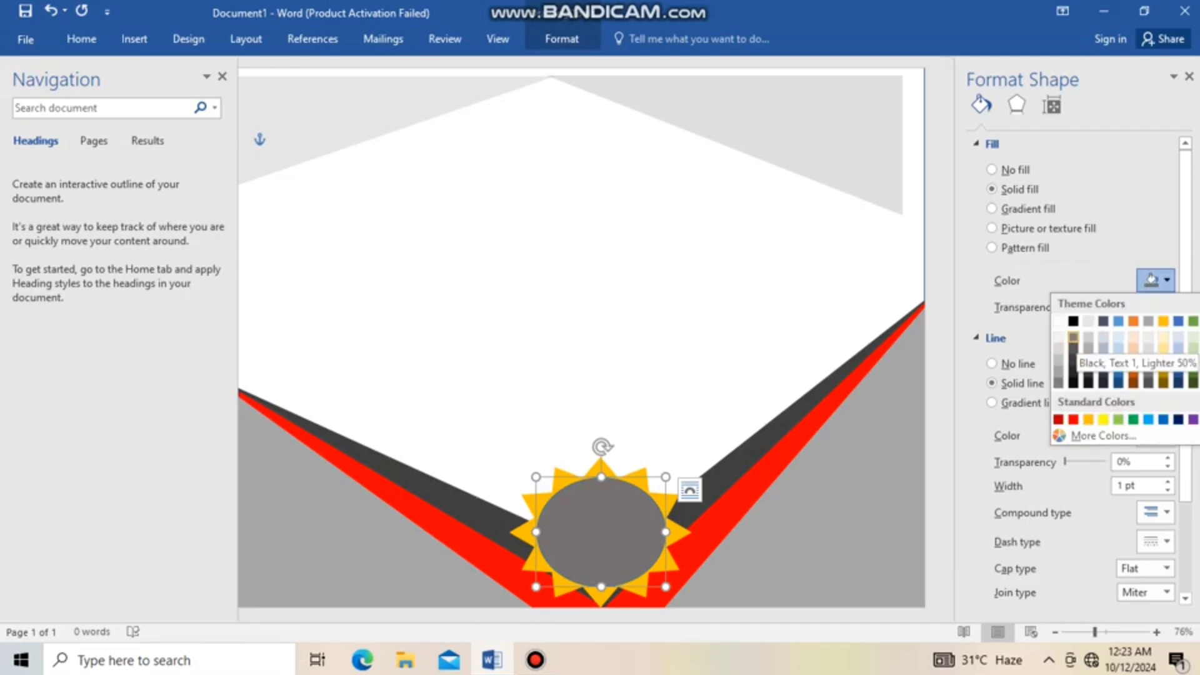
left_click(1074, 338)
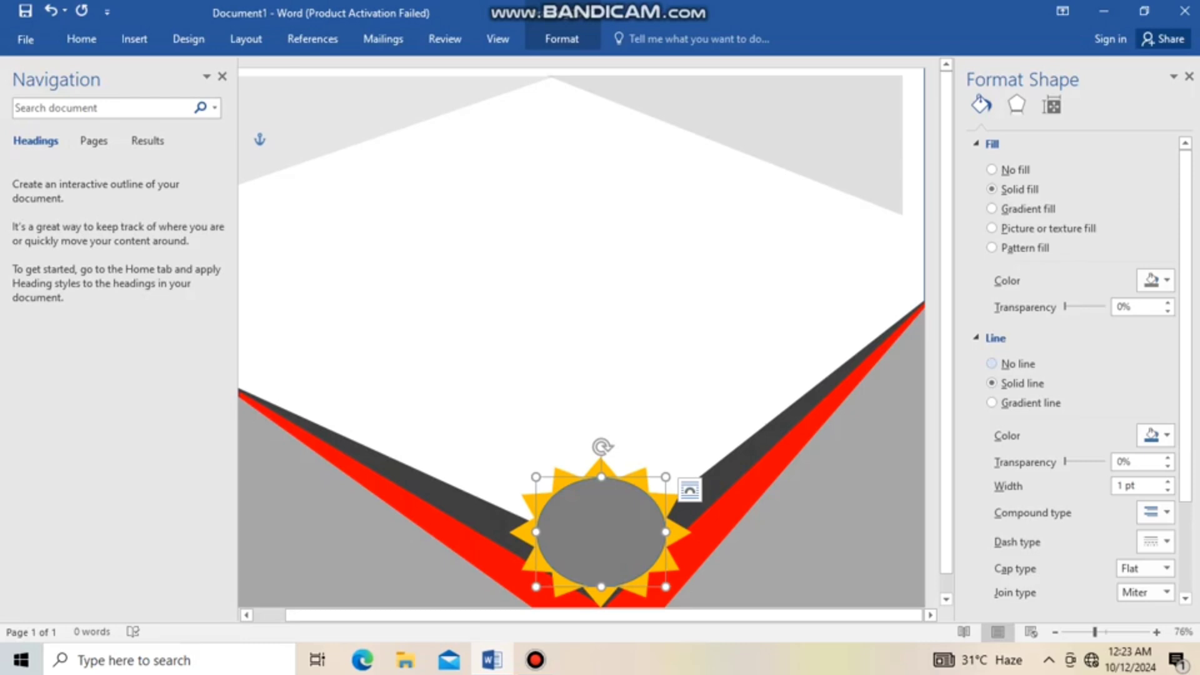
left_click(992, 363)
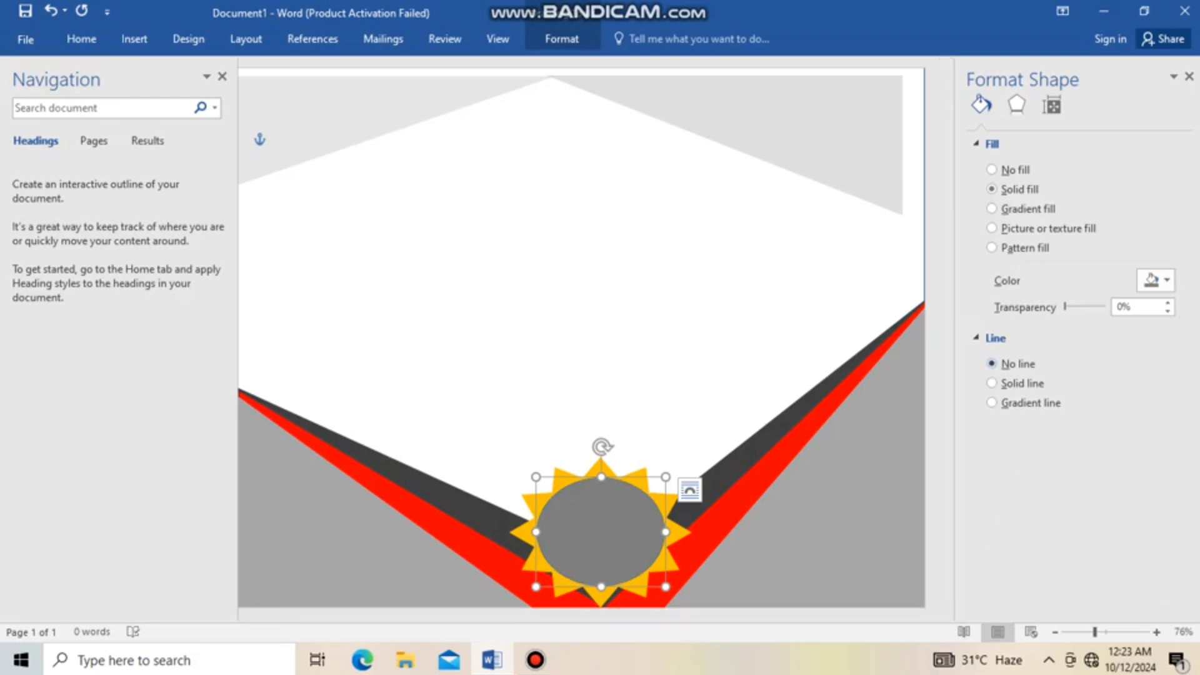